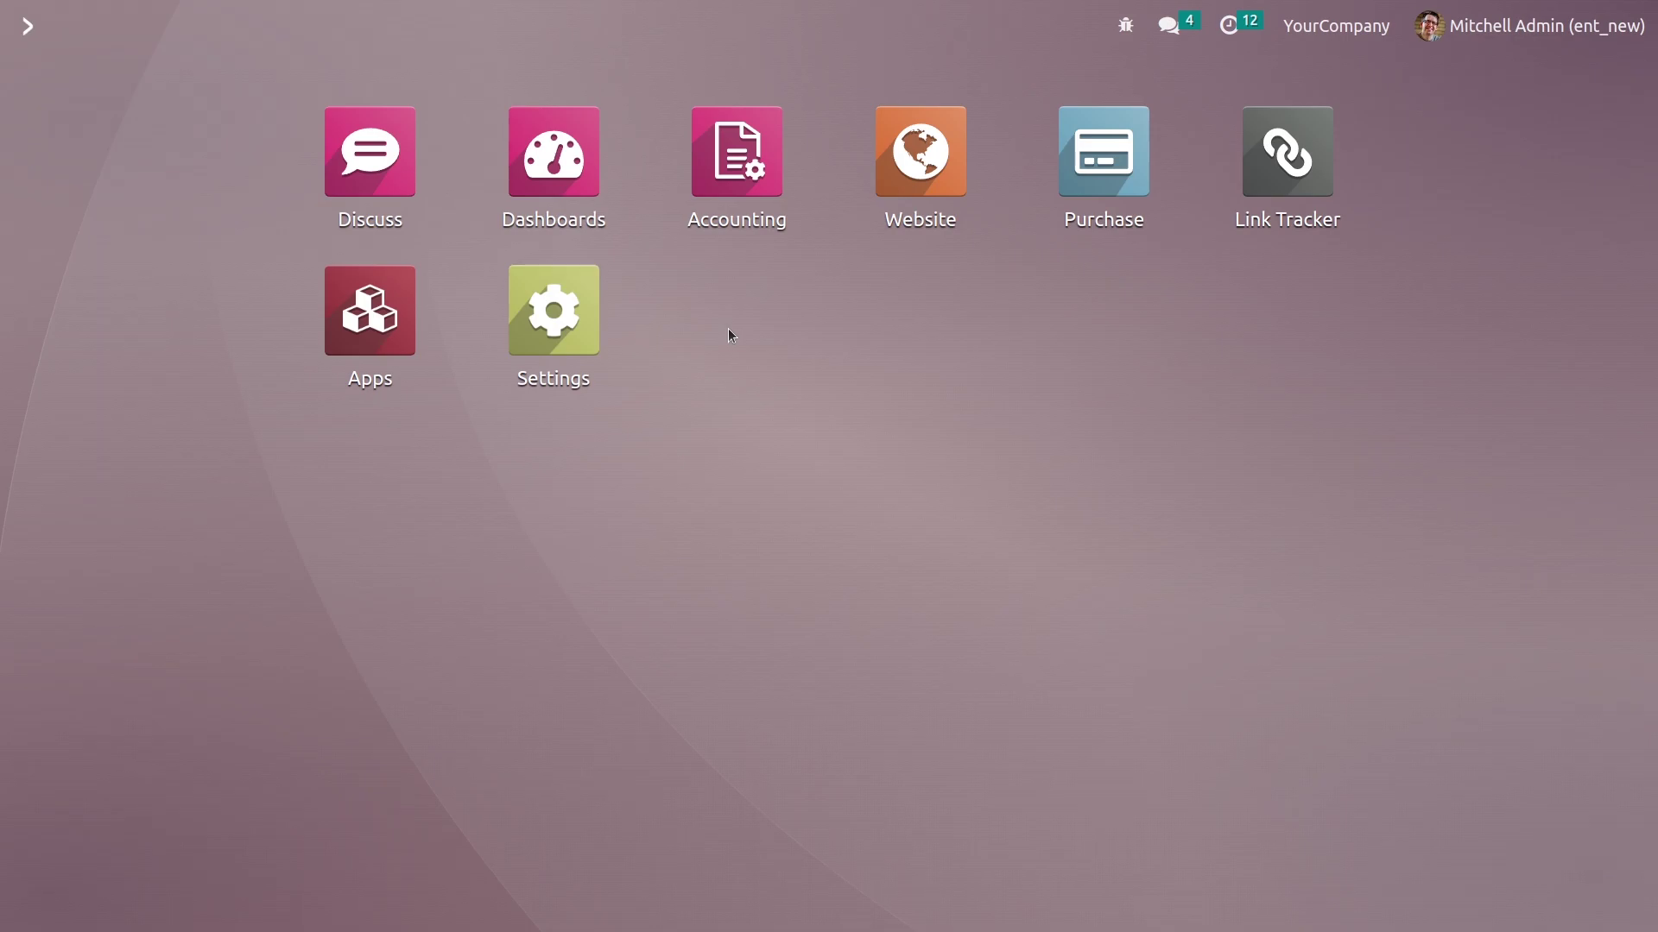
- Start a new draft customer invoice from the Accounting Customers > Invoices list
left_click(738, 156)
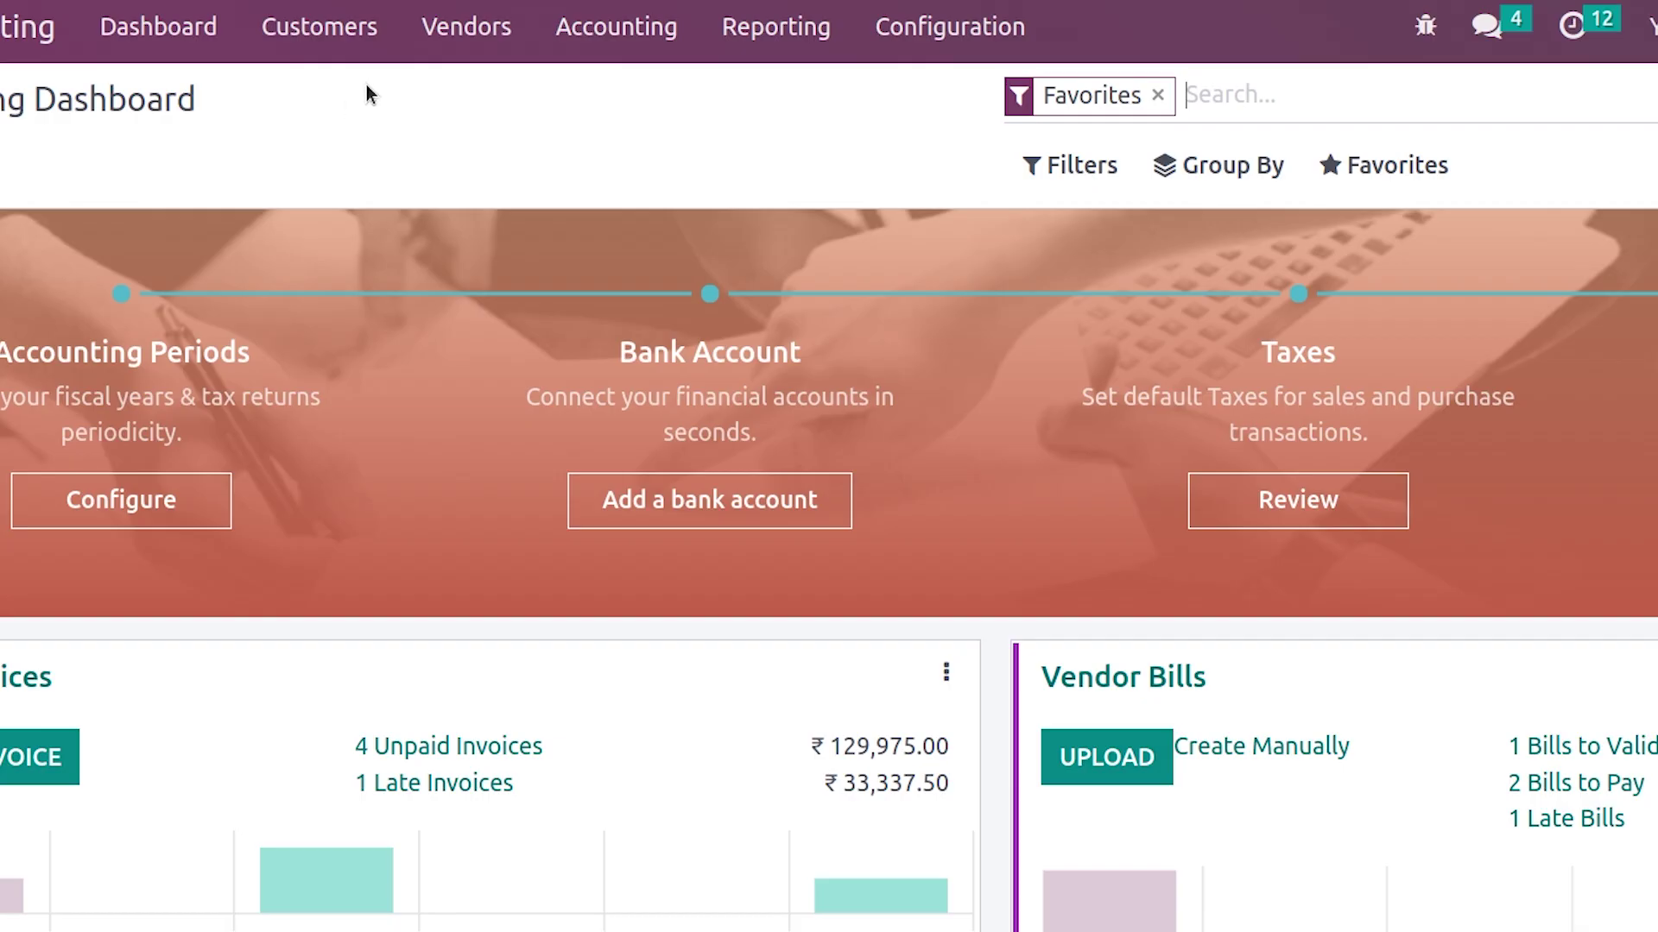
left_click(362, 28)
left_click(357, 95)
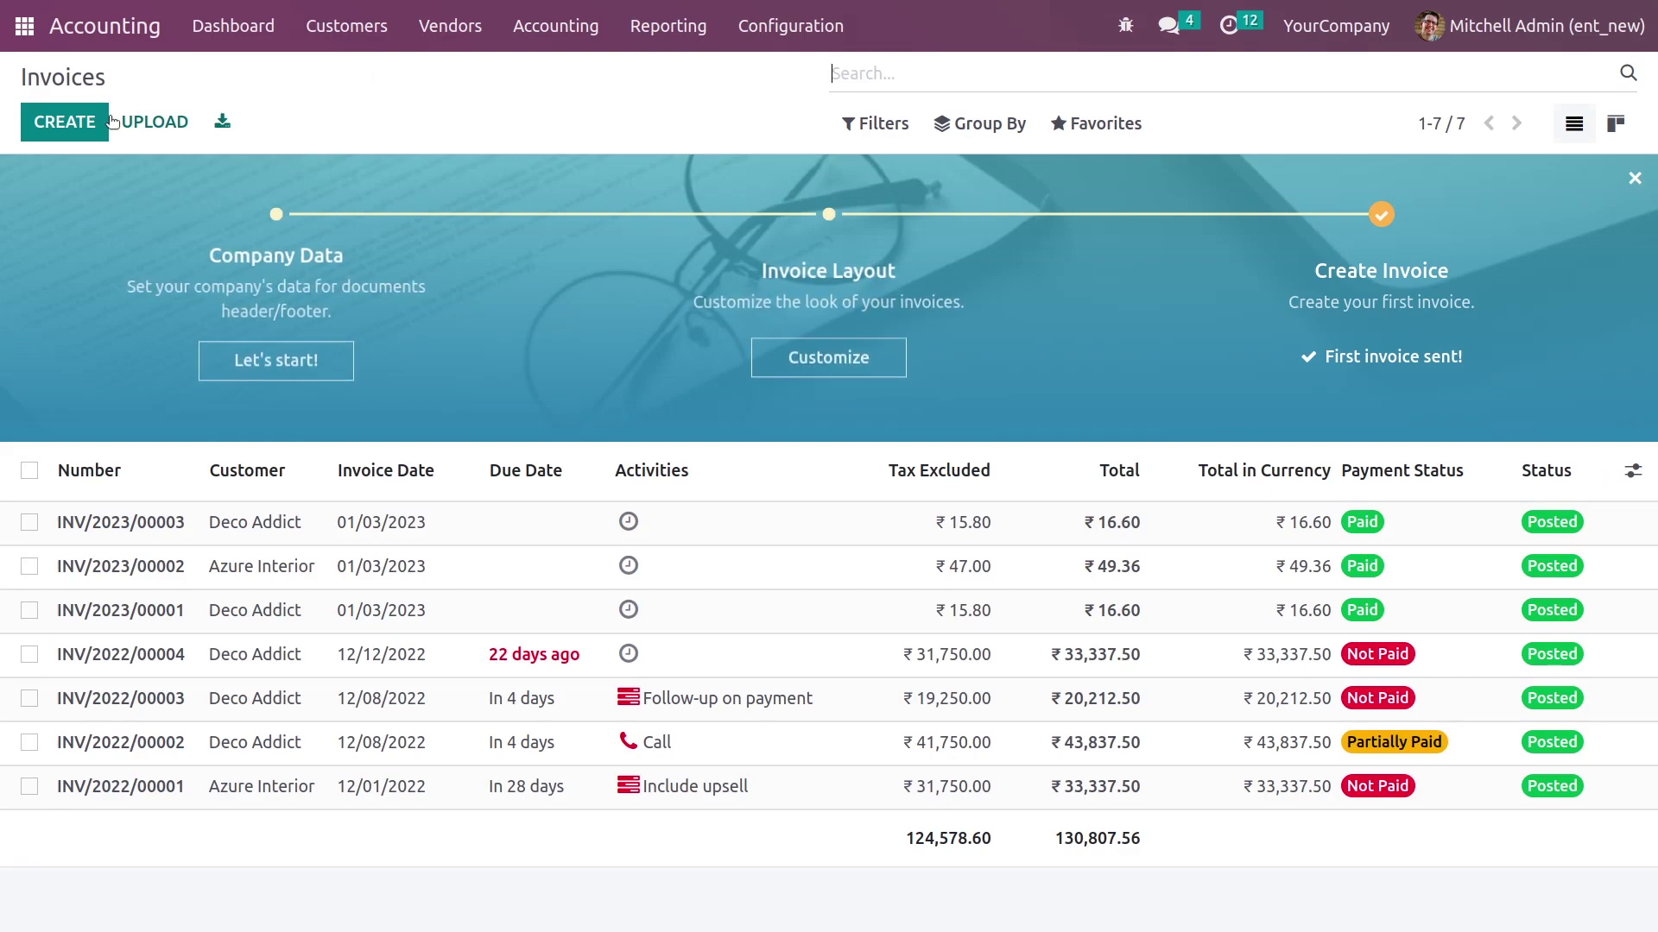
left_click(110, 121)
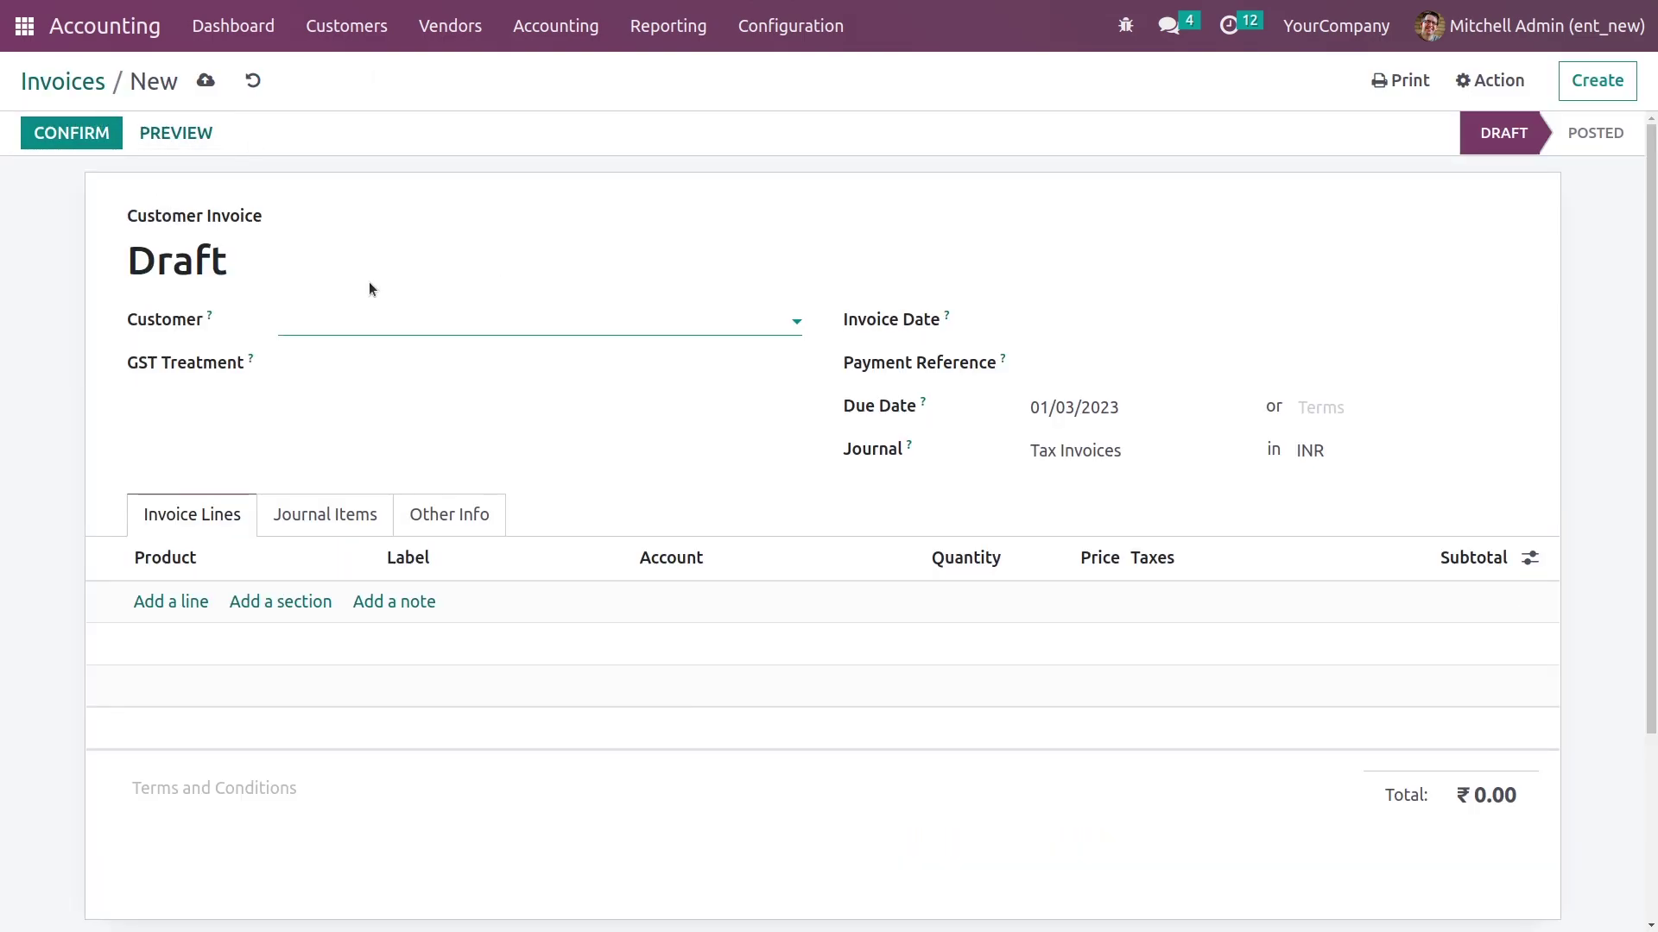
left_click(340, 314)
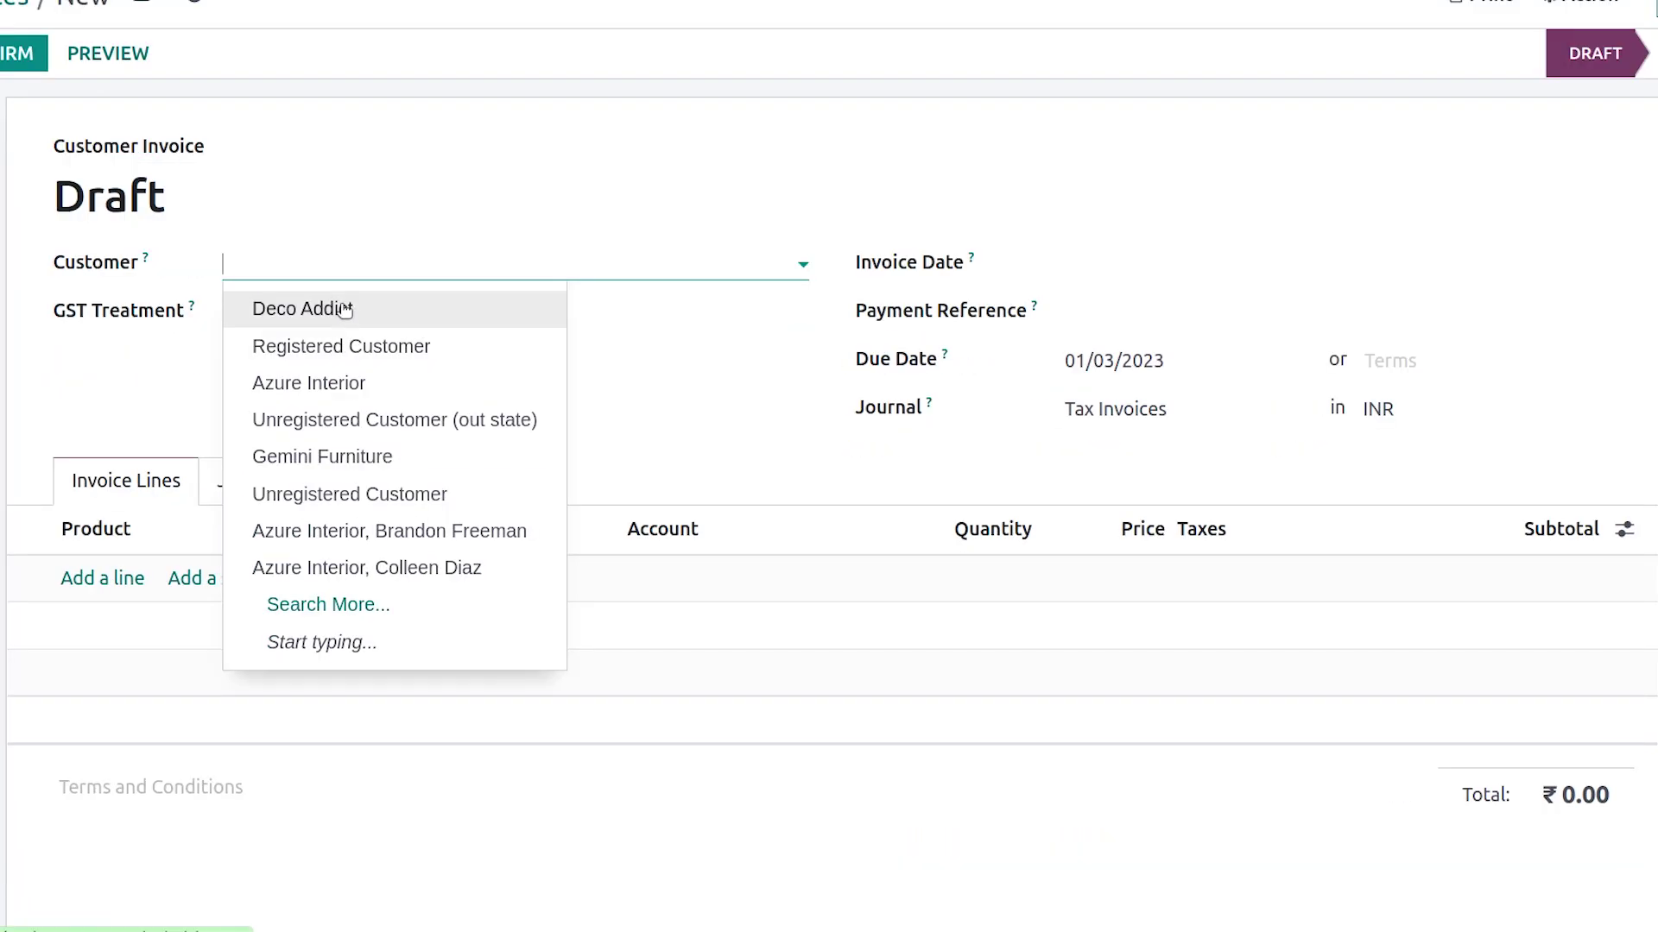
- Set customer Deco Addict, GST treatment Consumer and invoice date 01/03/2023
left_click(384, 358)
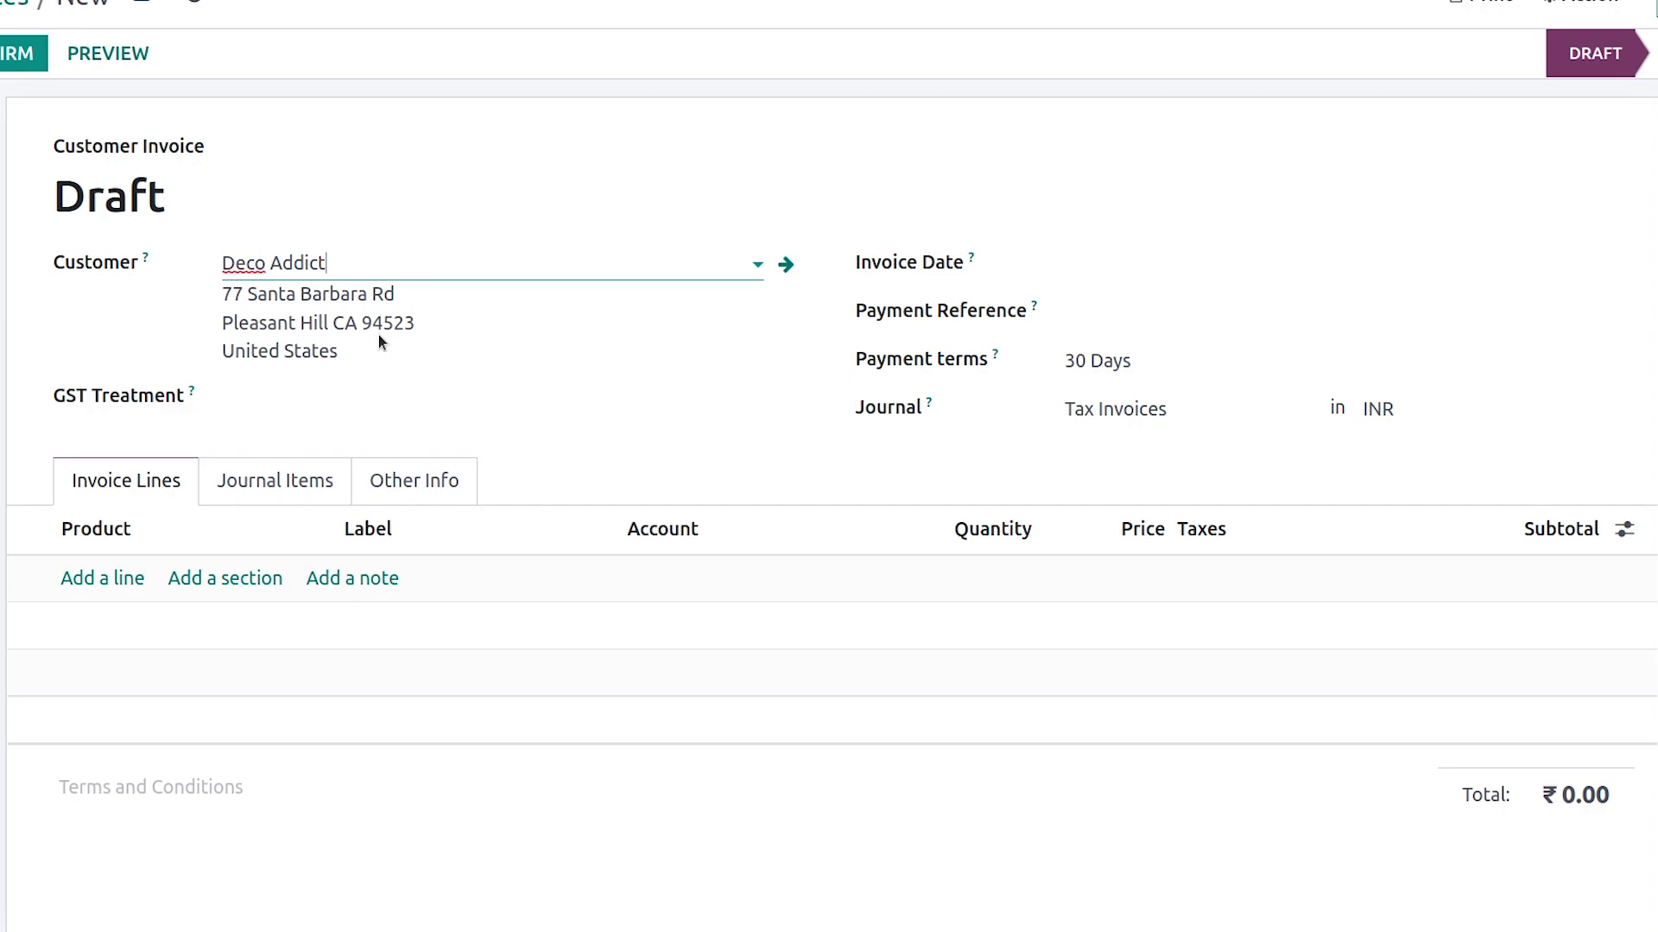
left_click(352, 389)
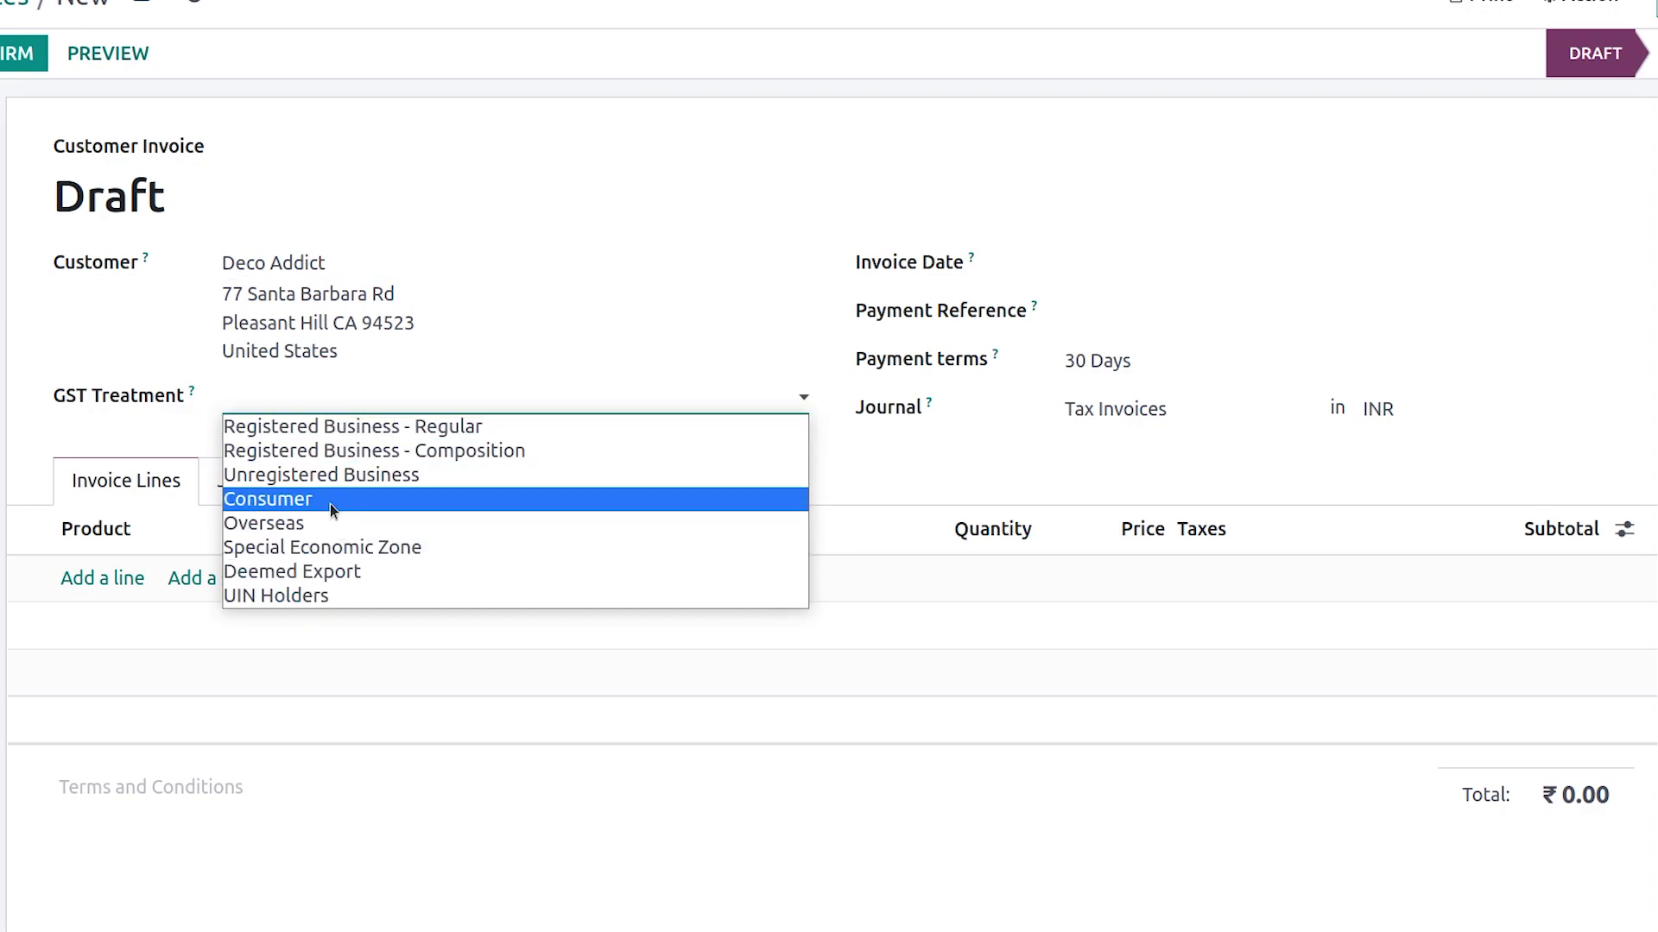
left_click(330, 504)
left_click(340, 384)
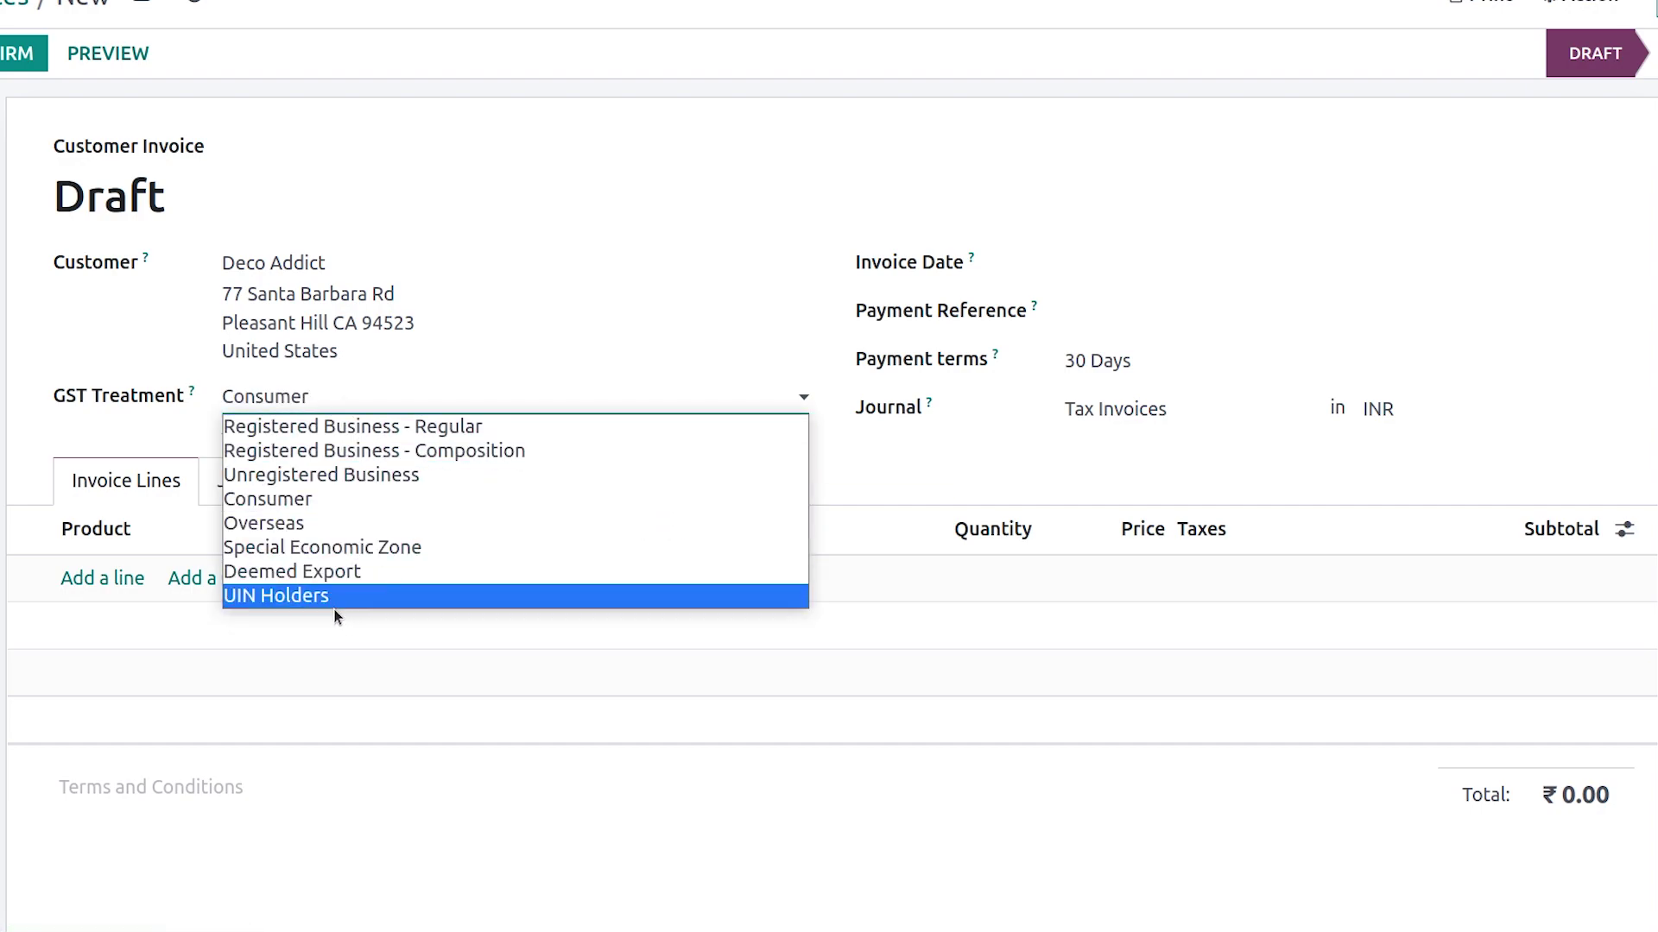
left_click(251, 502)
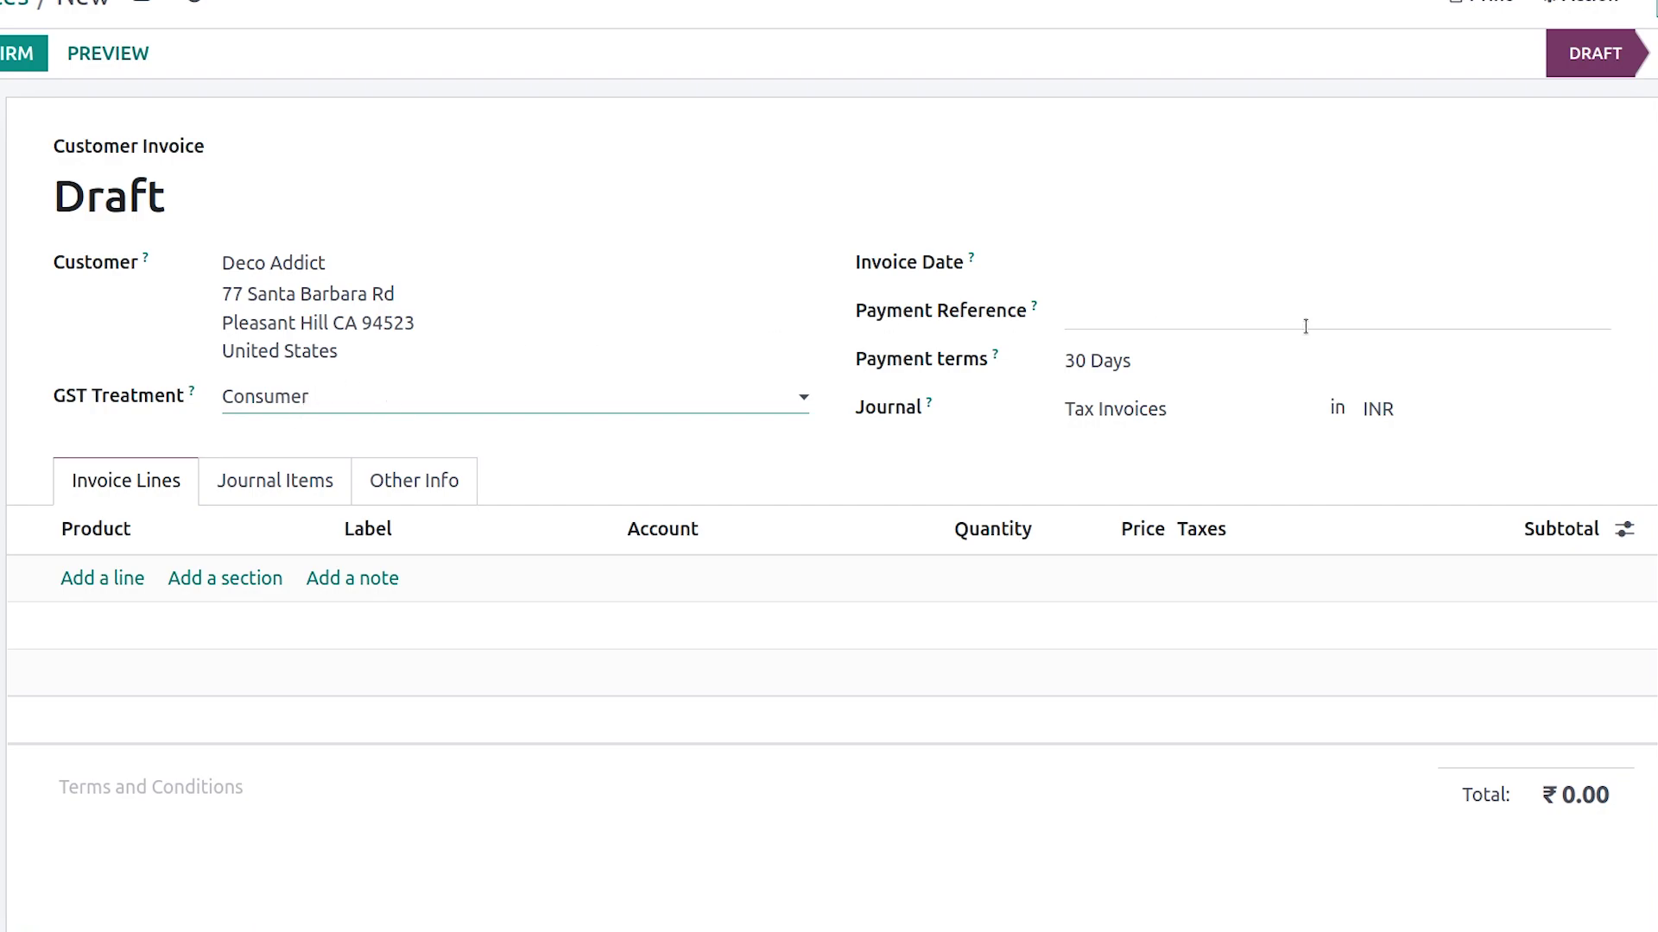
left_click(1090, 273)
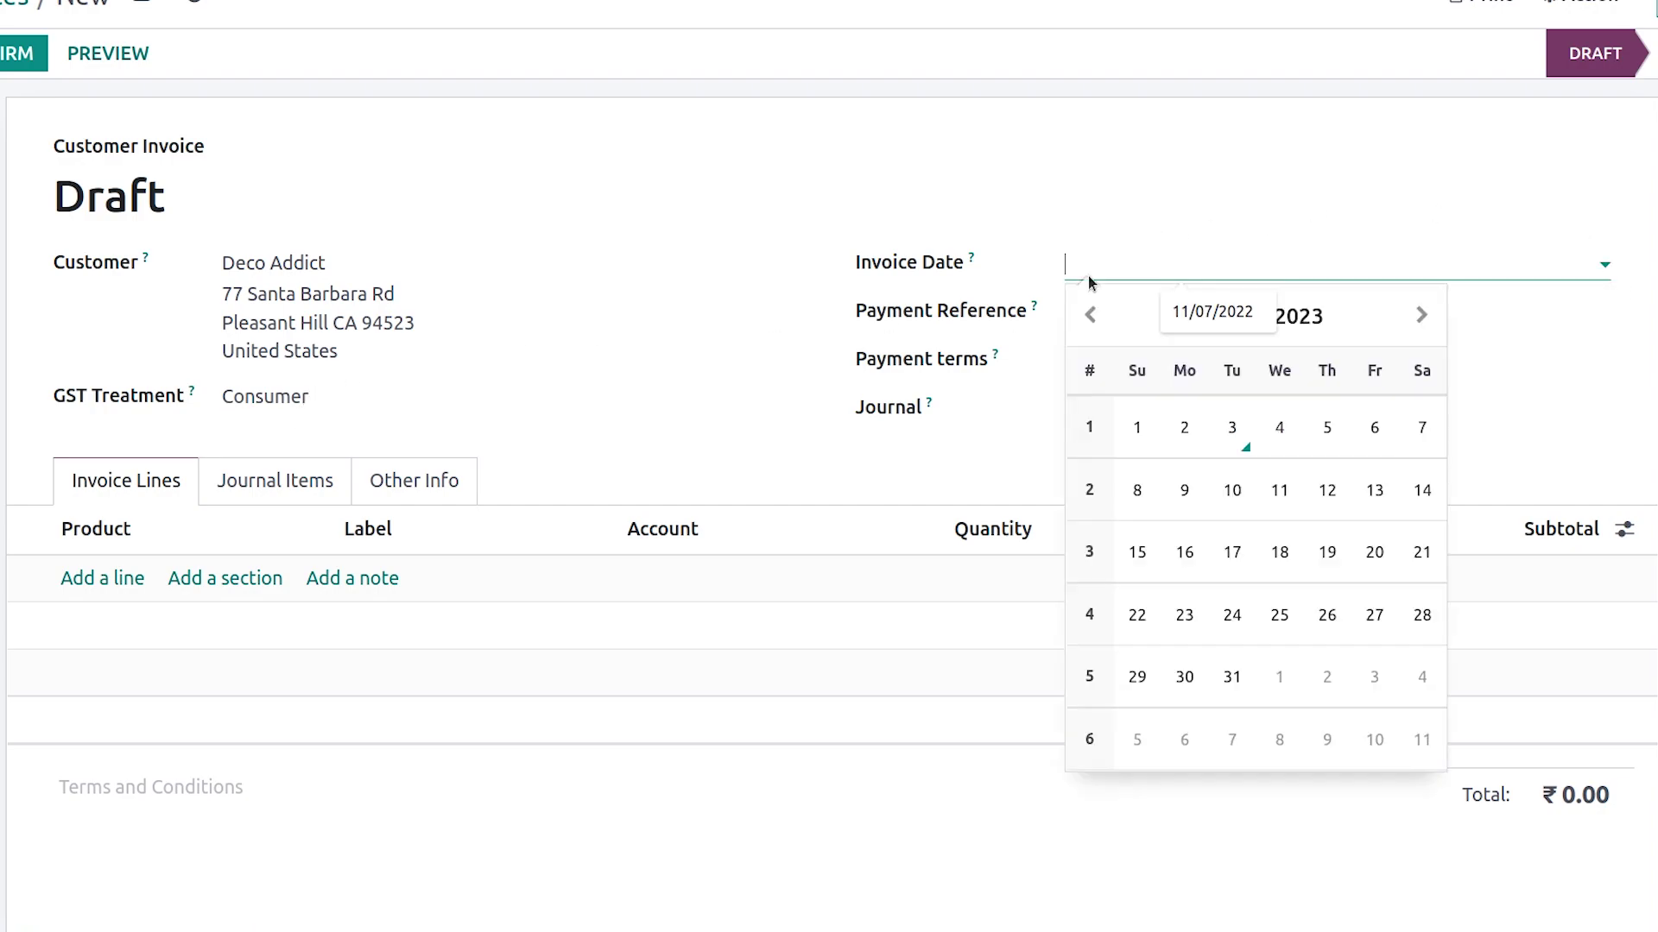
left_click(1235, 438)
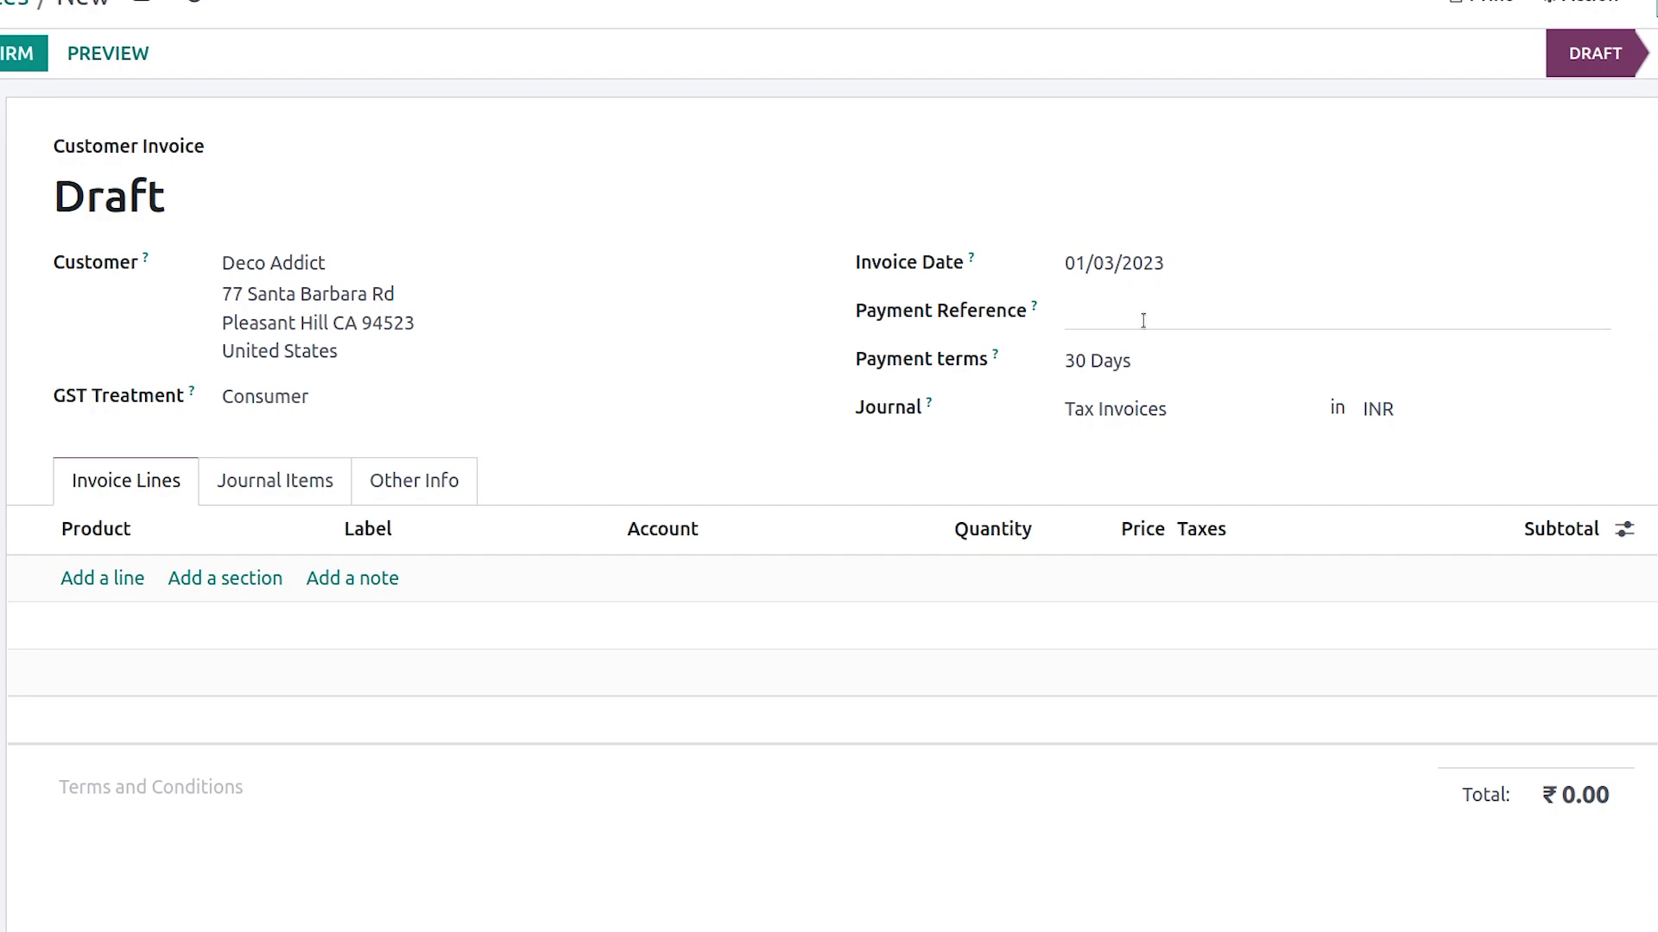
- Remove the 30 Days payment terms so the due date reads 02/02/2023, and add an invoice line
left_click(1186, 363)
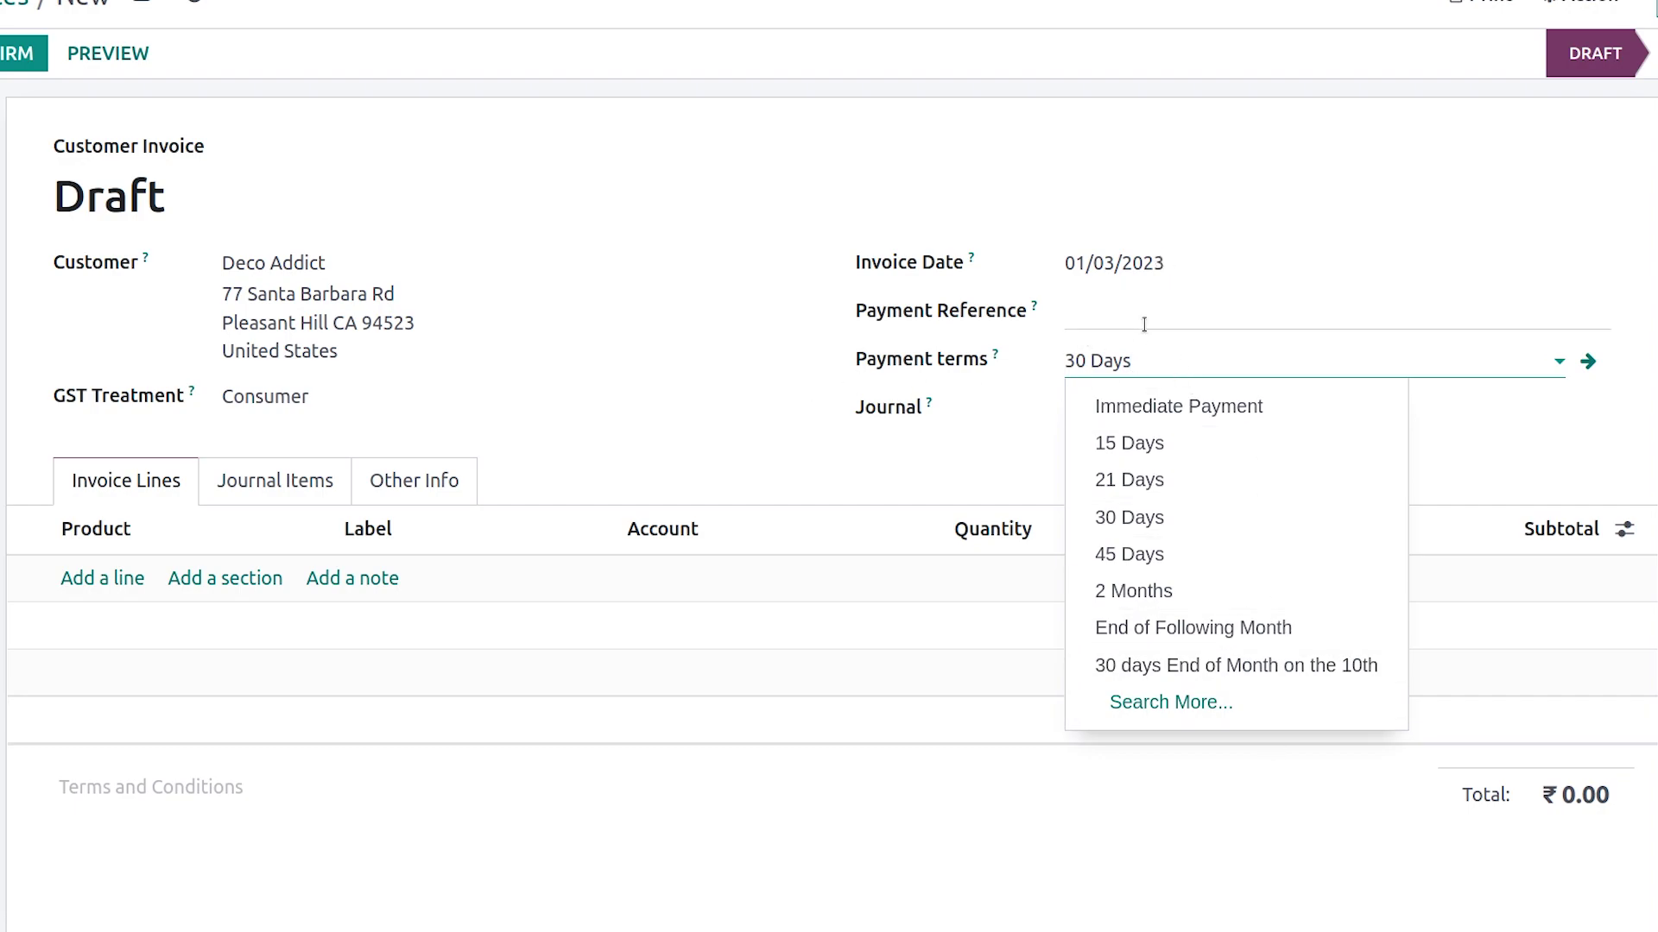
key("BackSpace")
key("BackSpace")
key("BackSpace")
key("BackSpace")
key("BackSpace")
key("BackSpace")
key("BackSpace")
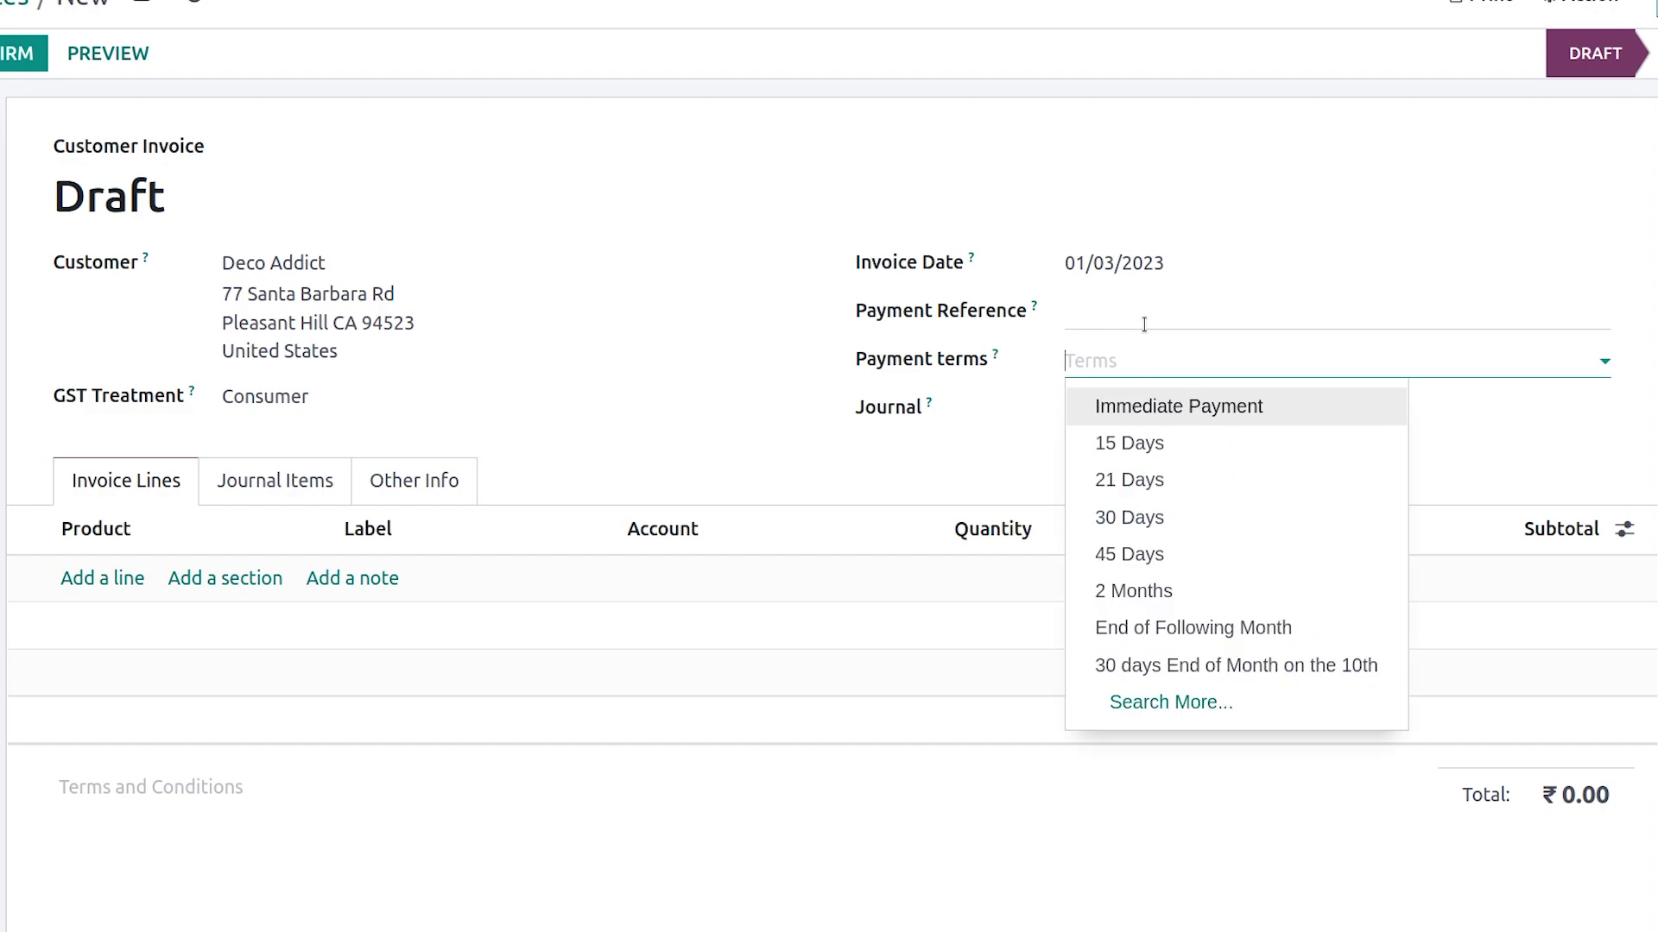
left_click(938, 416)
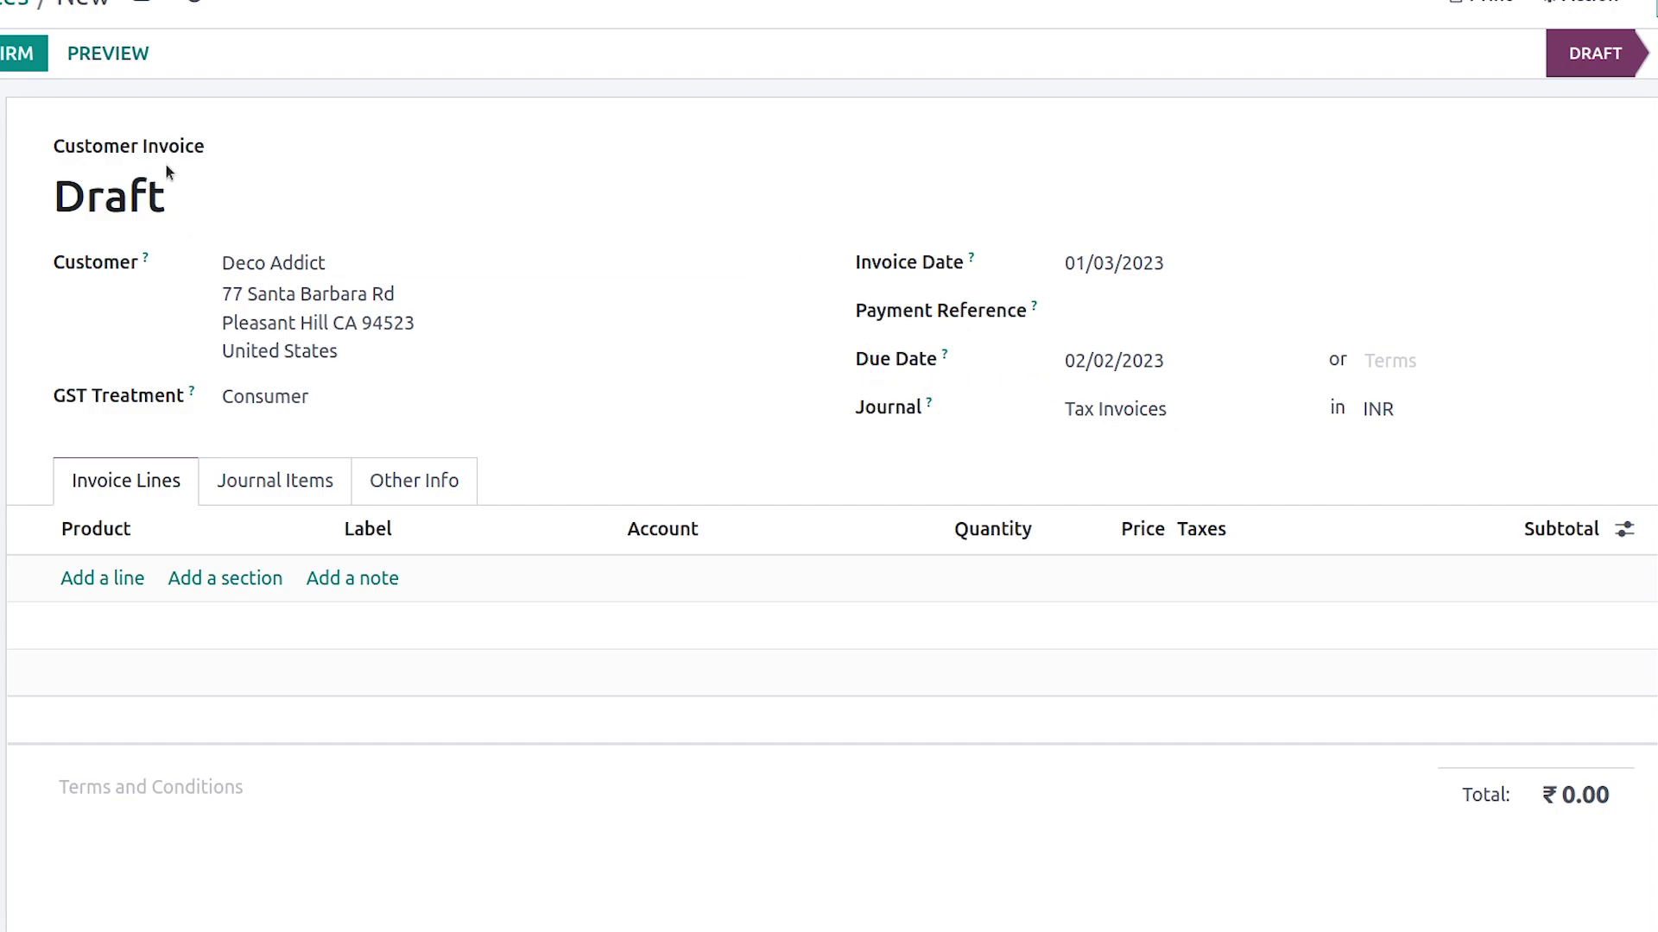
left_click(89, 573)
left_click(176, 569)
- Put [E-COM09] Large Desk on the line and post the invoice as INV/2023/00004
left_click(253, 311)
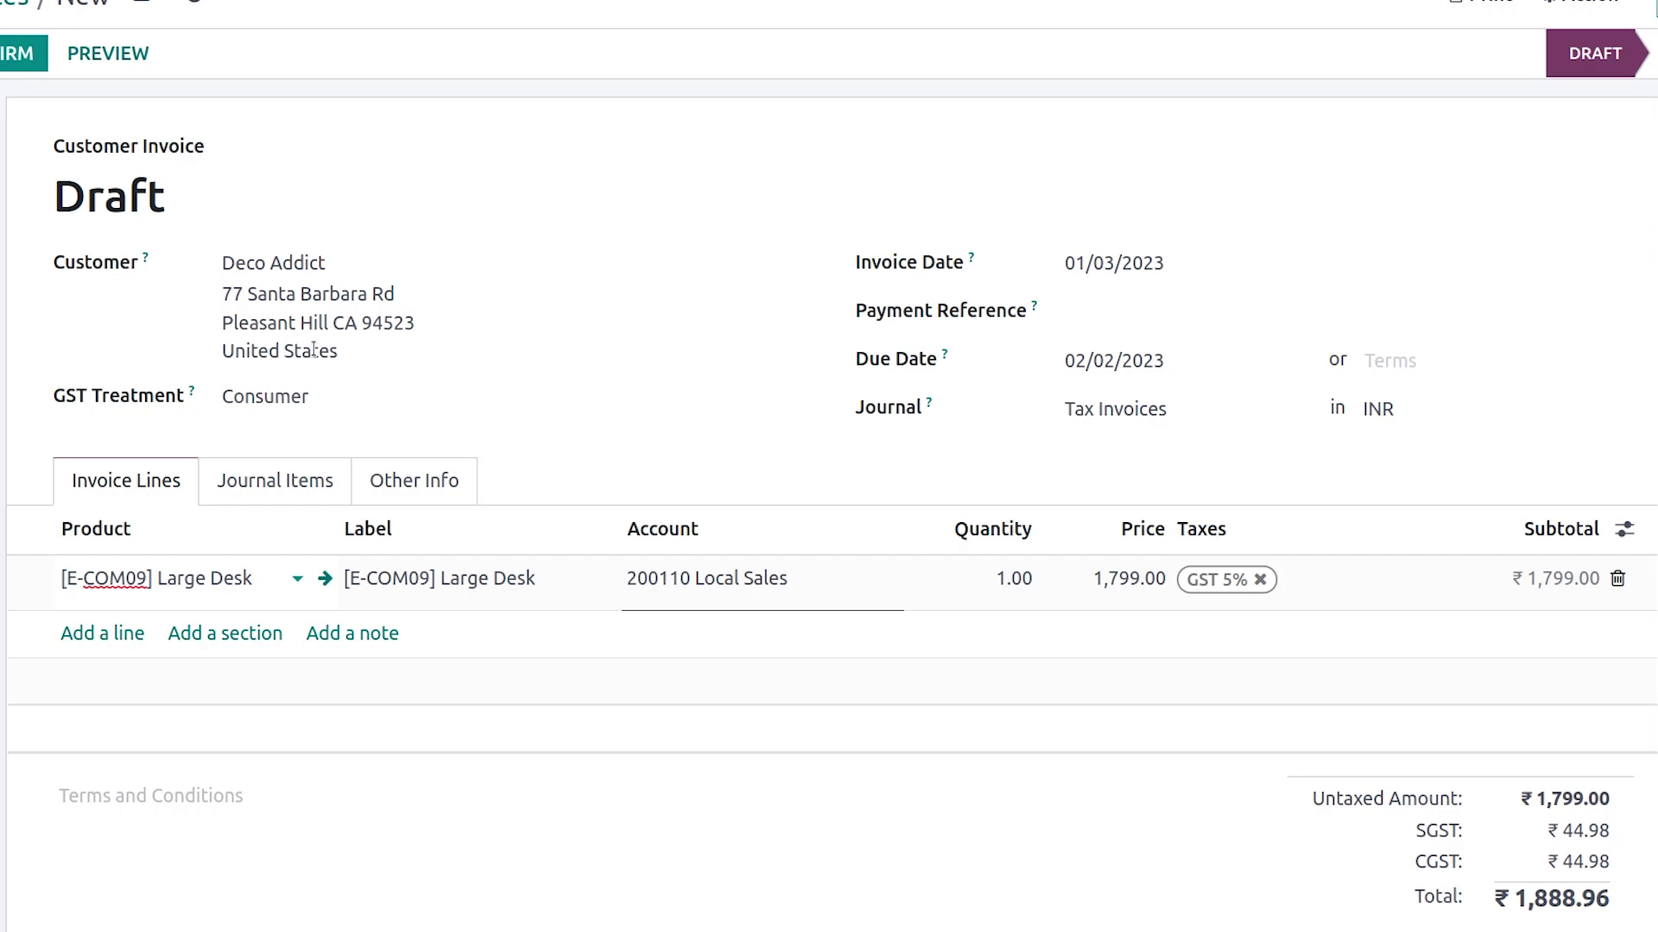
left_click(24, 53)
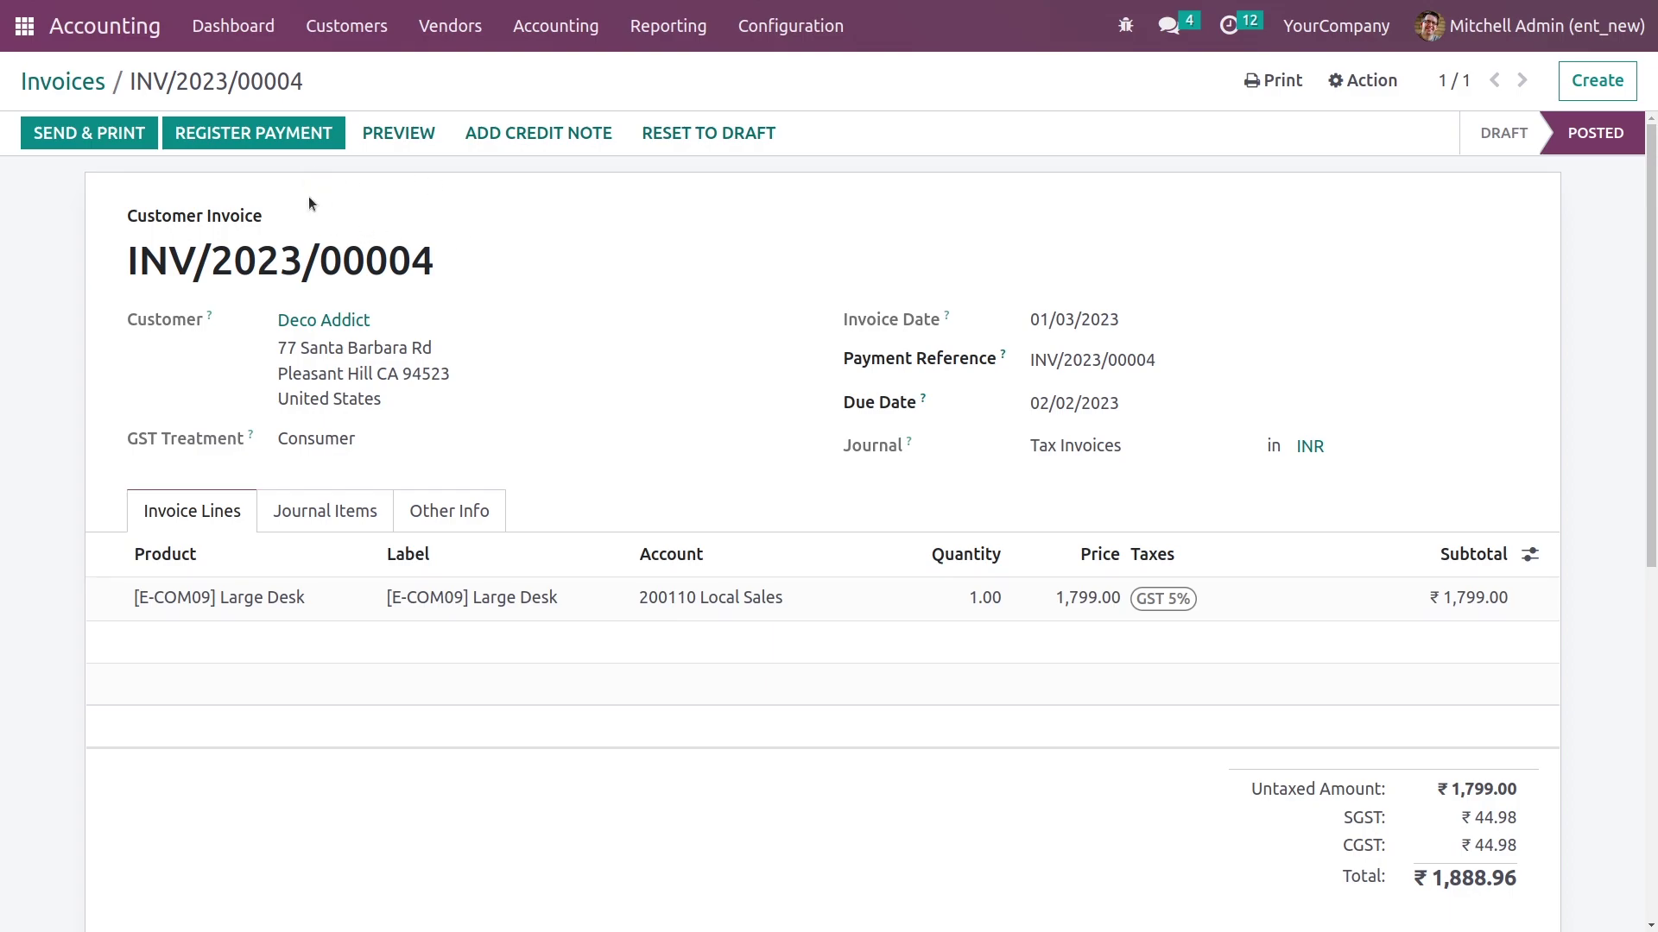
- Register a ₹1,888.96 Bank journal payment for INV/2023/00004
left_click(293, 142)
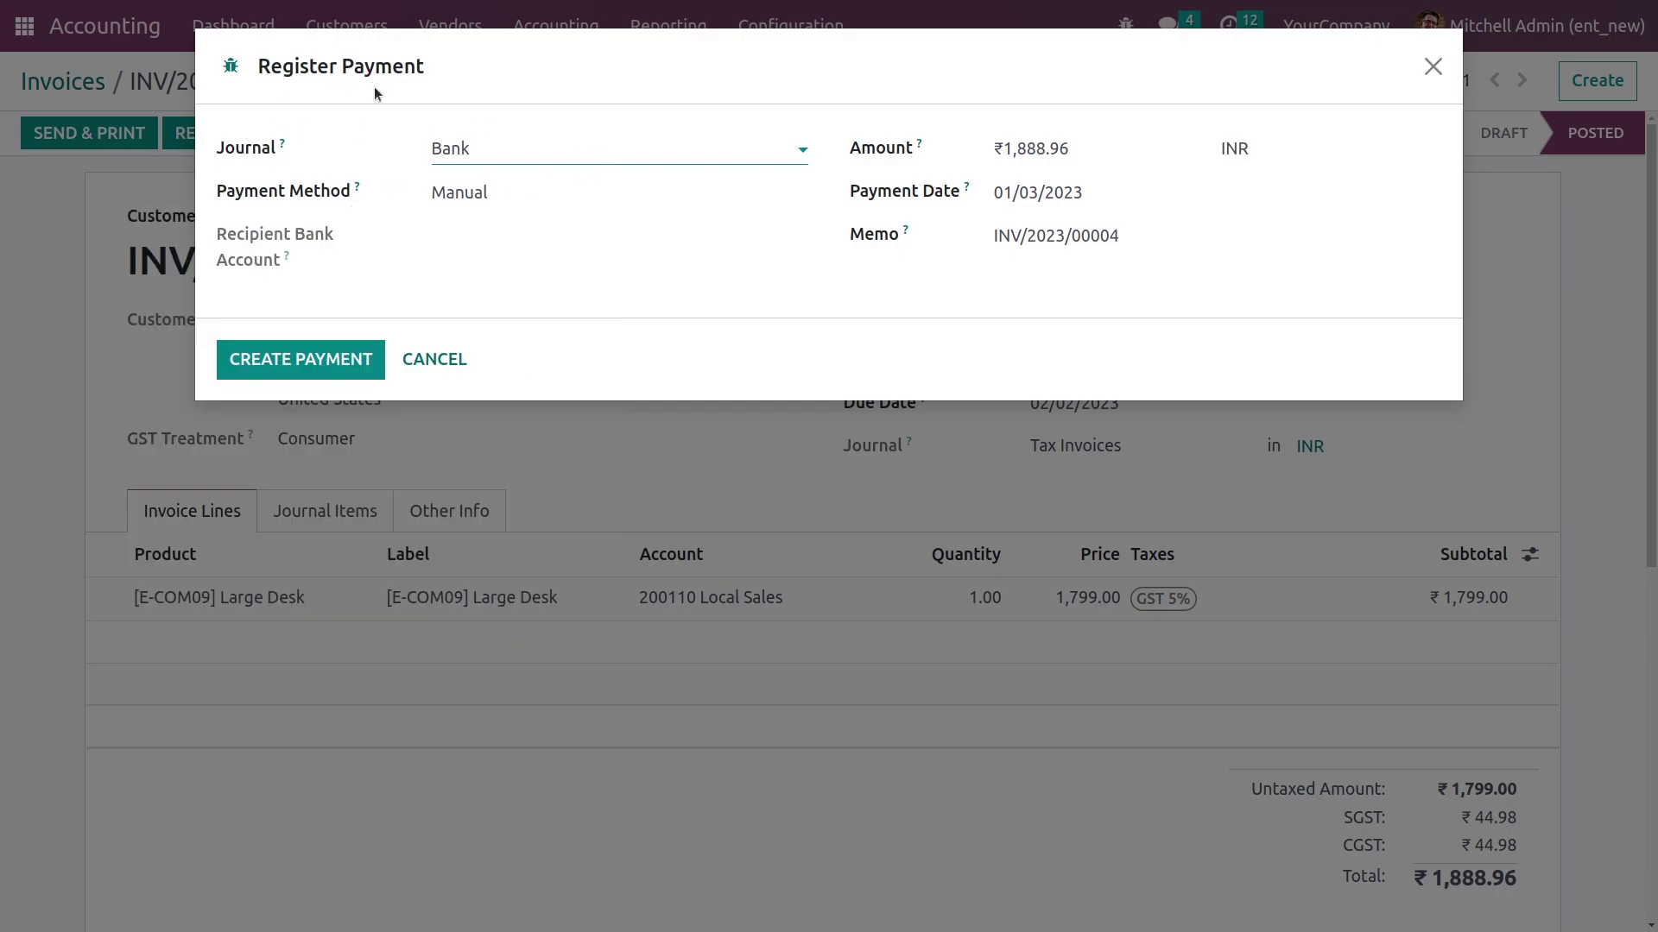
mouse_move(285, 145)
left_click(361, 366)
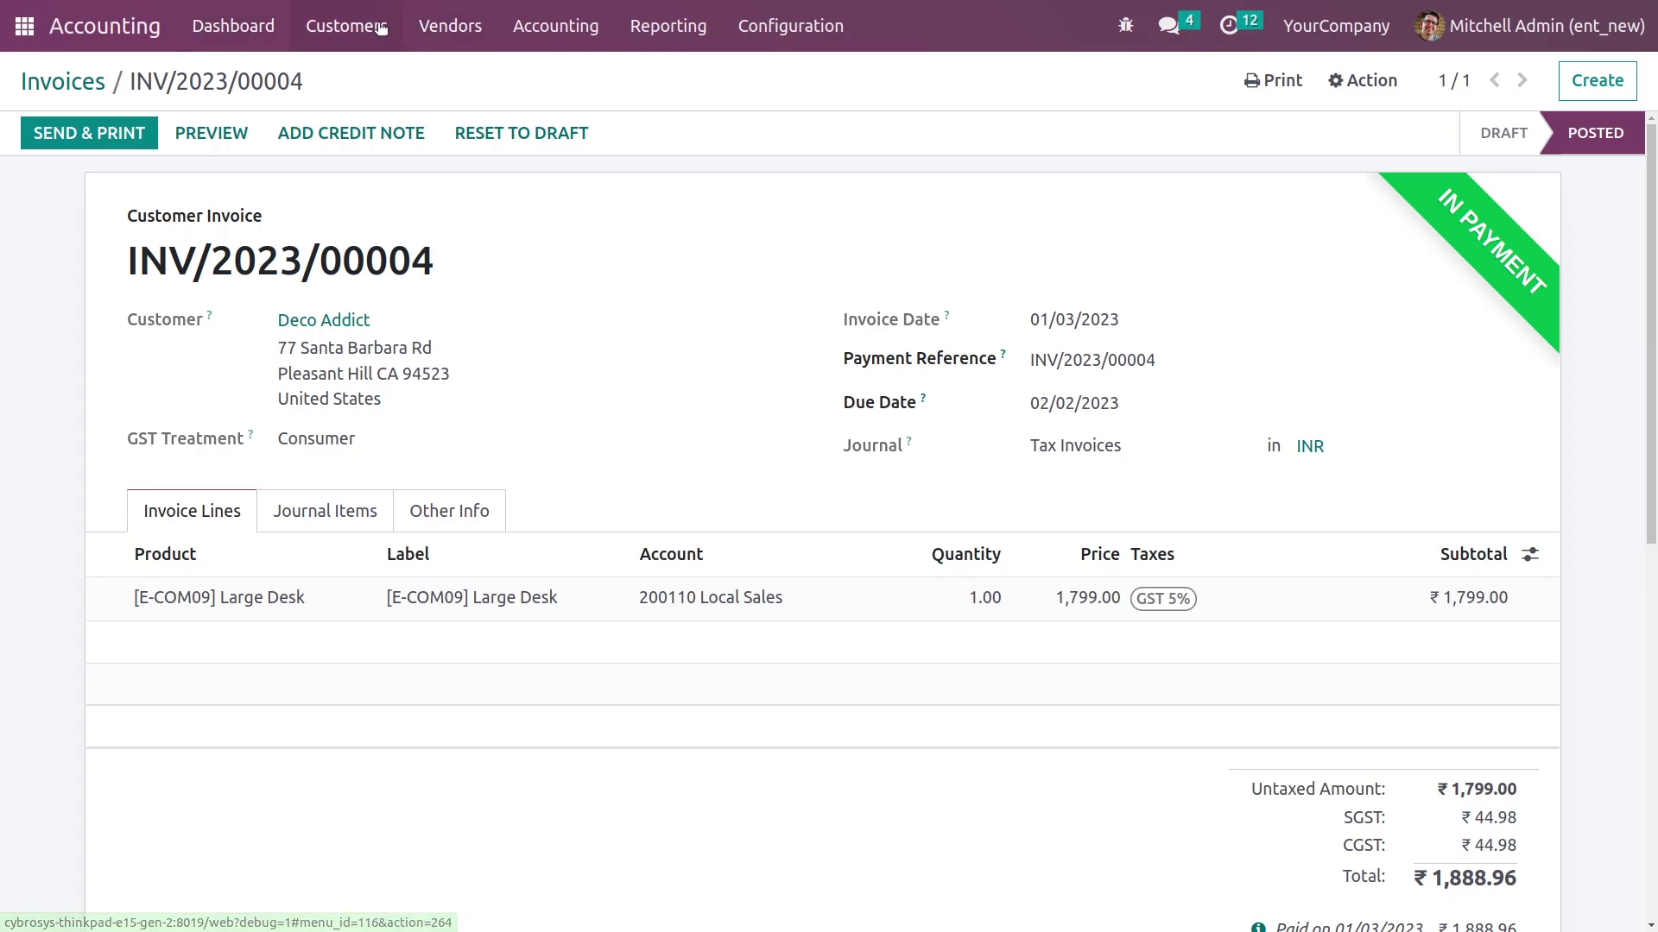
- Check INV/2023/00004 shows In Payment, then reconcile the Bank card's 6 unmatched items
left_click(87, 92)
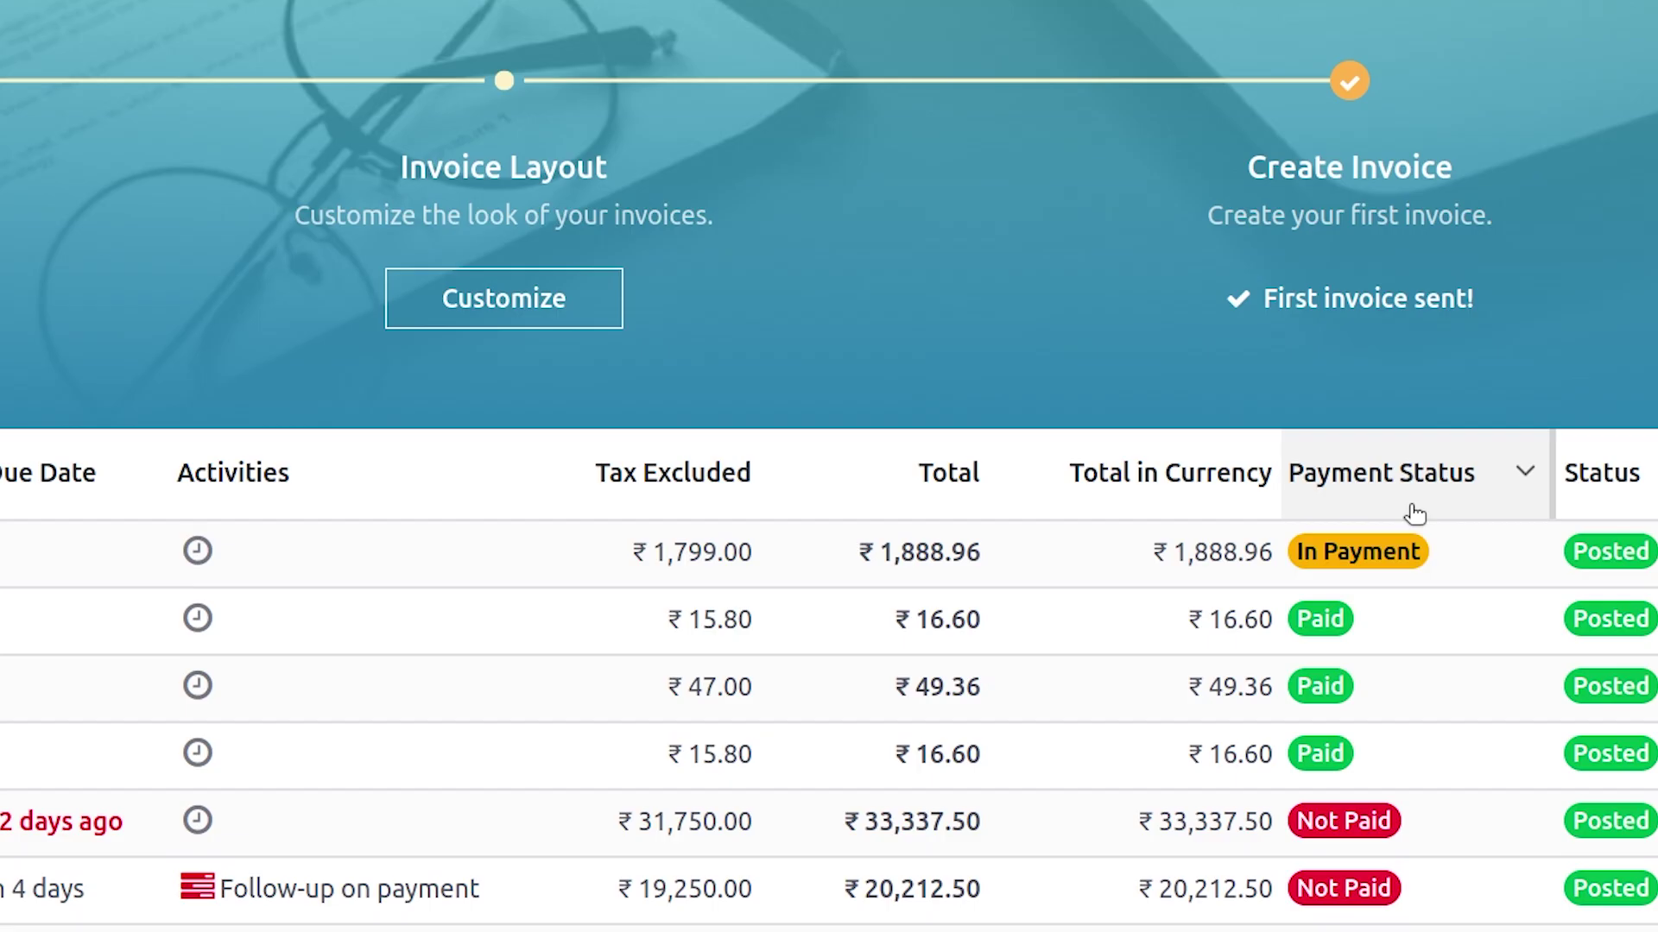
mouse_move(1433, 496)
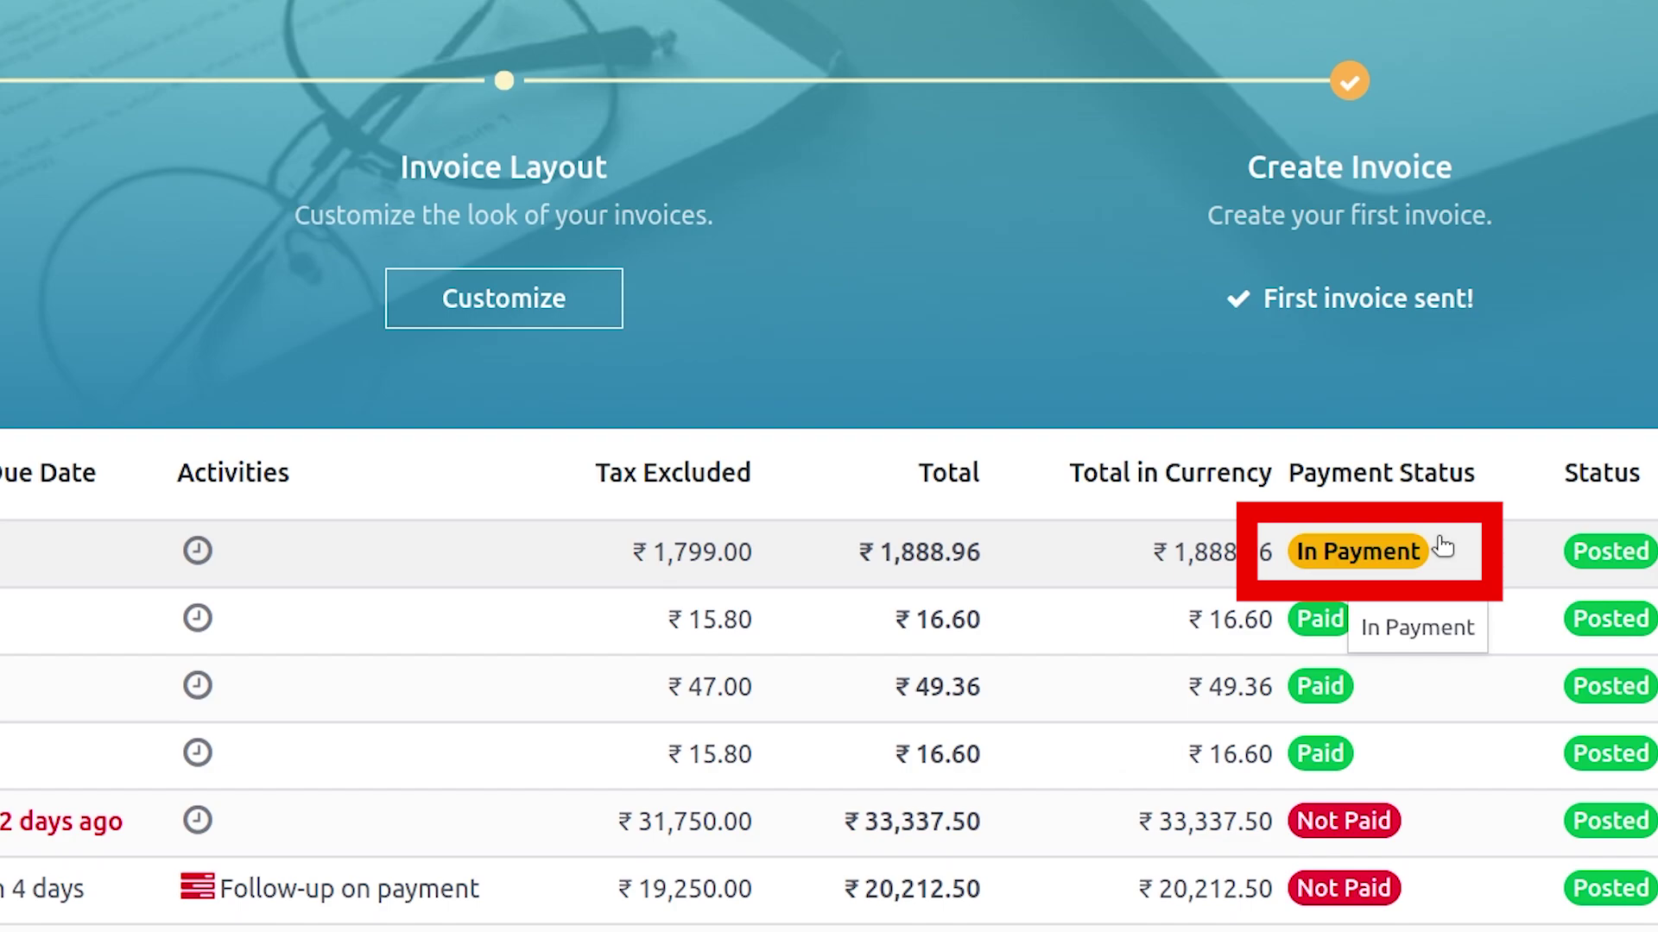
mouse_move(1446, 472)
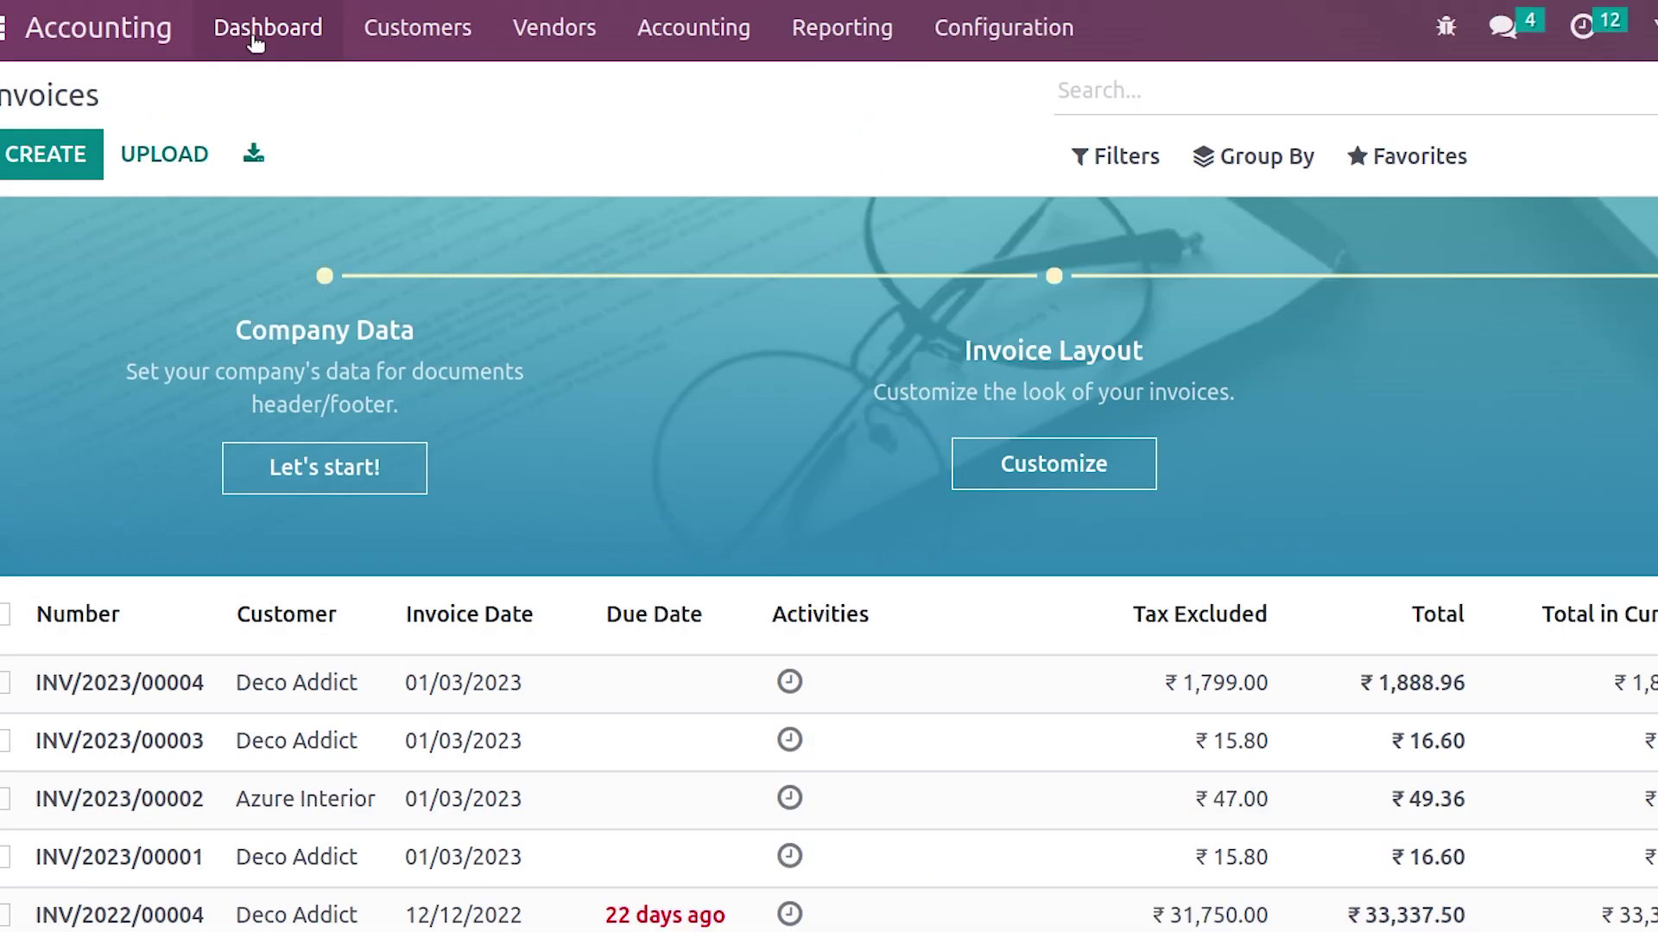
left_click(258, 30)
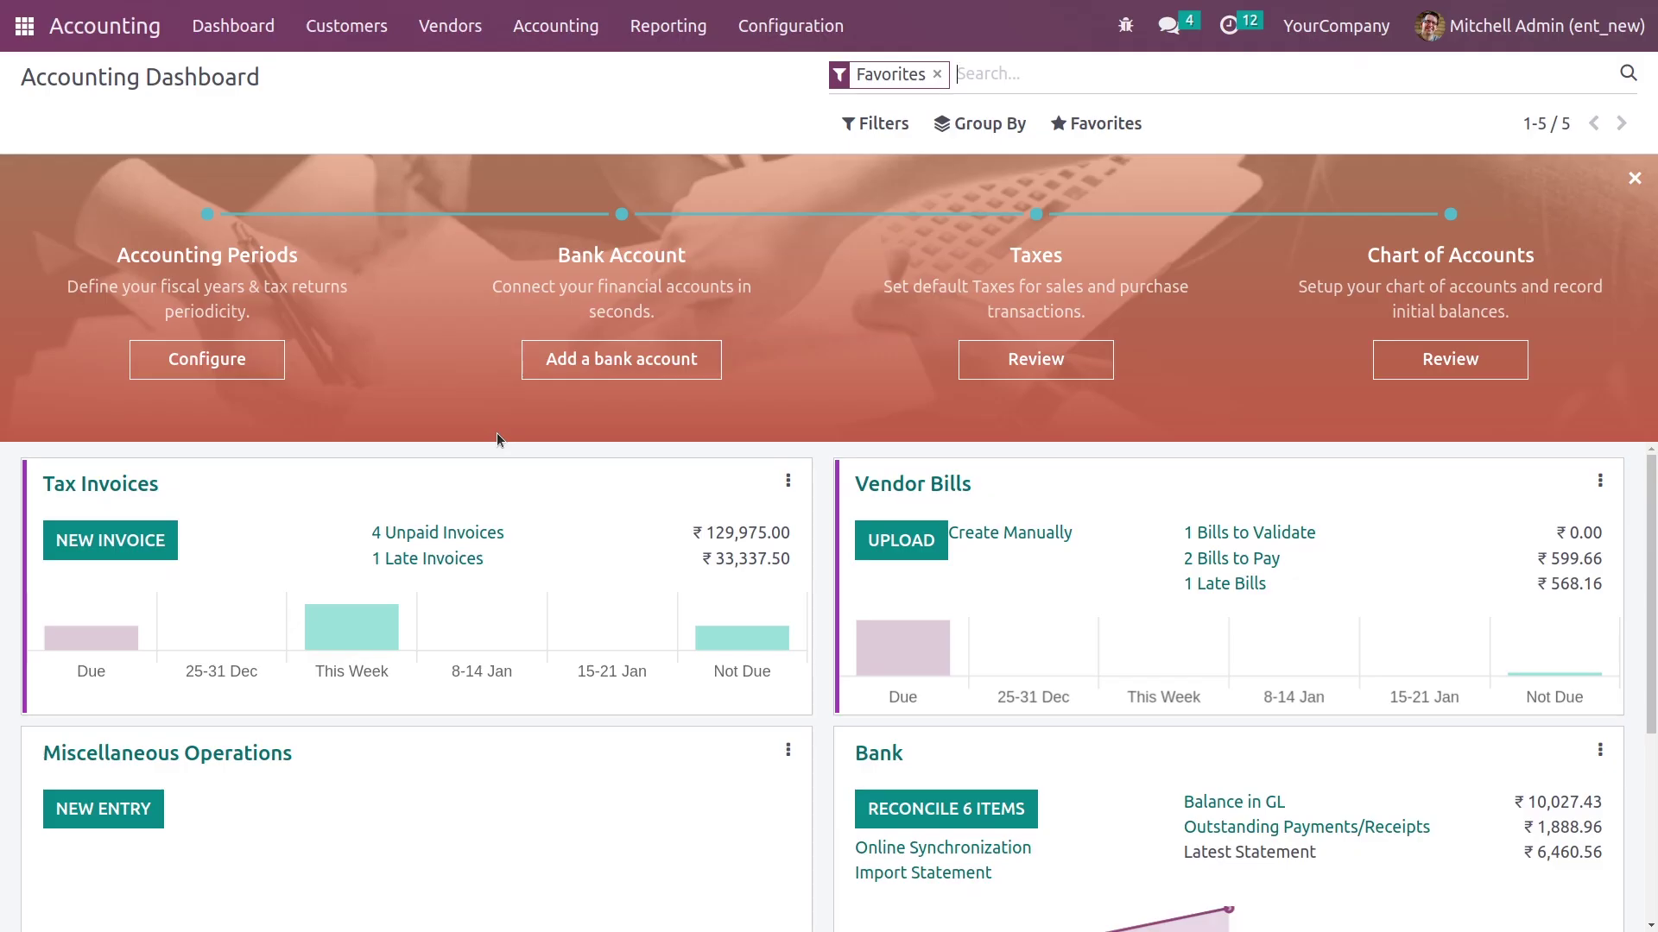
scroll(777, 518, "down", 1)
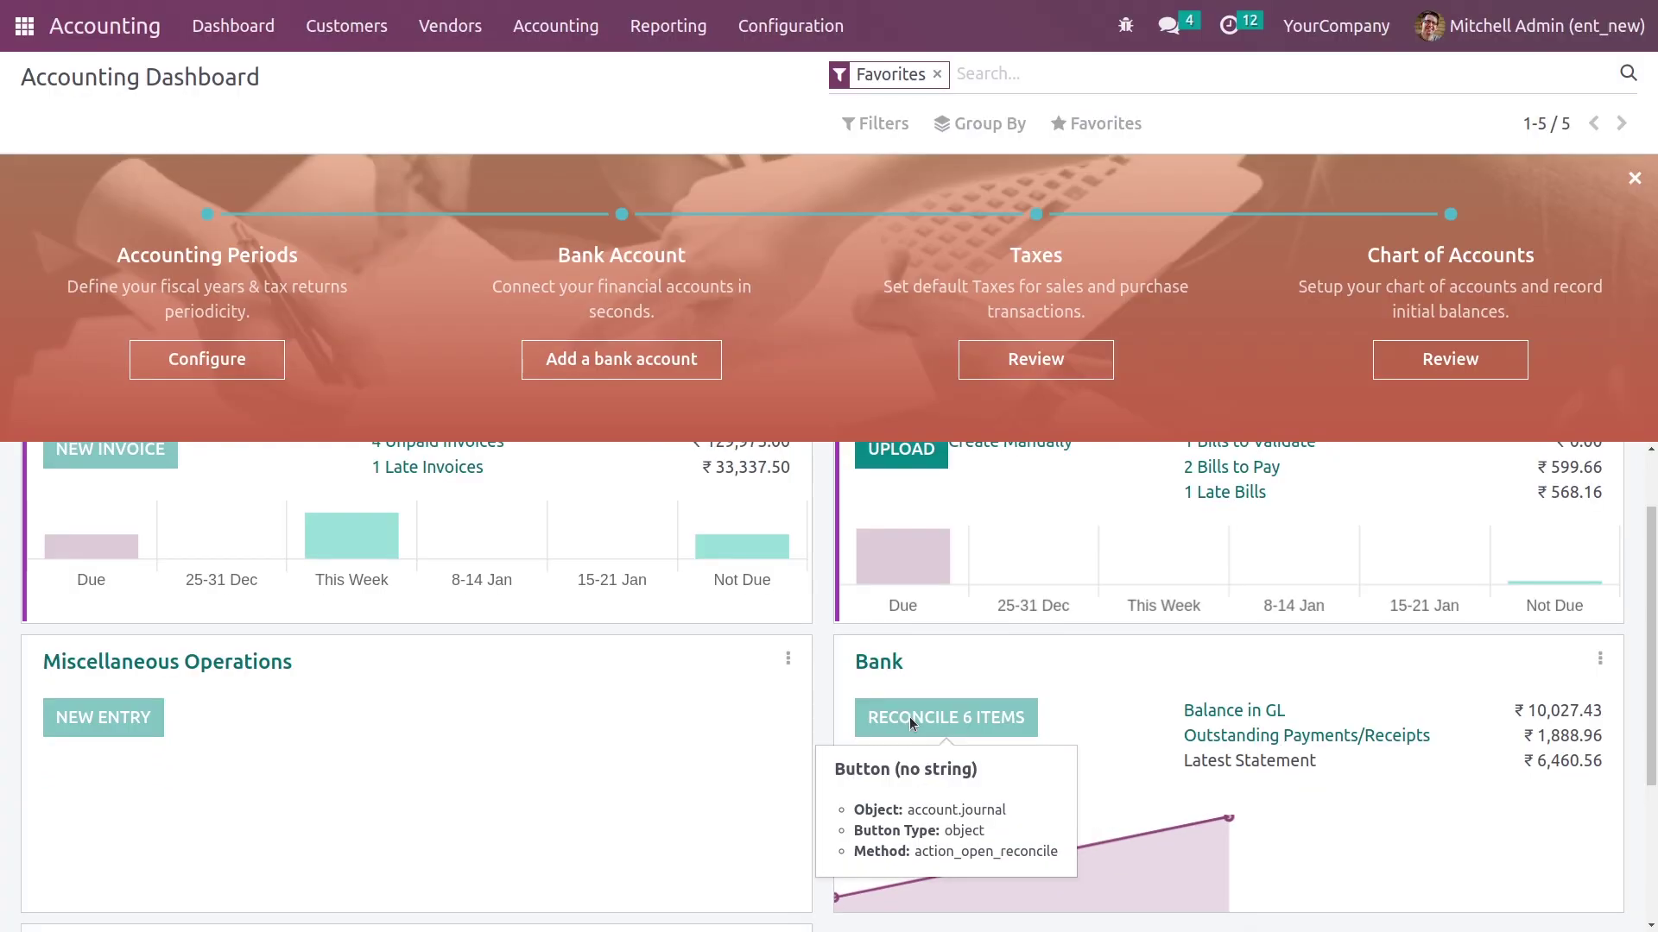
left_click(935, 671)
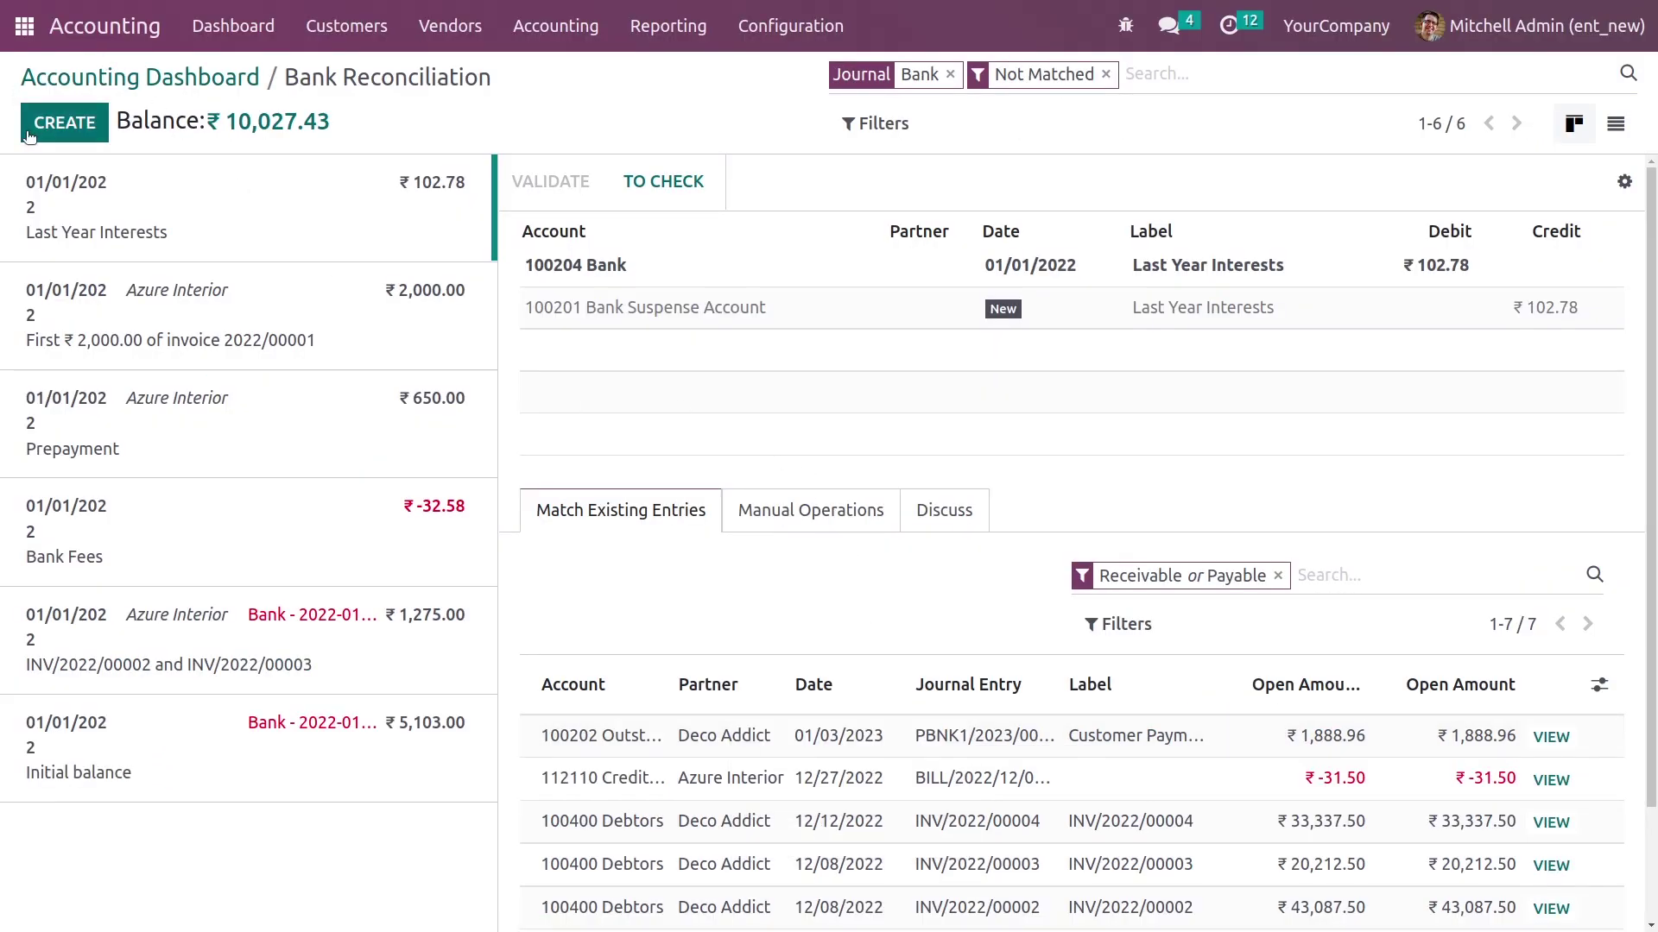
- Add a bank transaction labelled 'bank' with partner Deco Addict
left_click(64, 122)
left_click(367, 185)
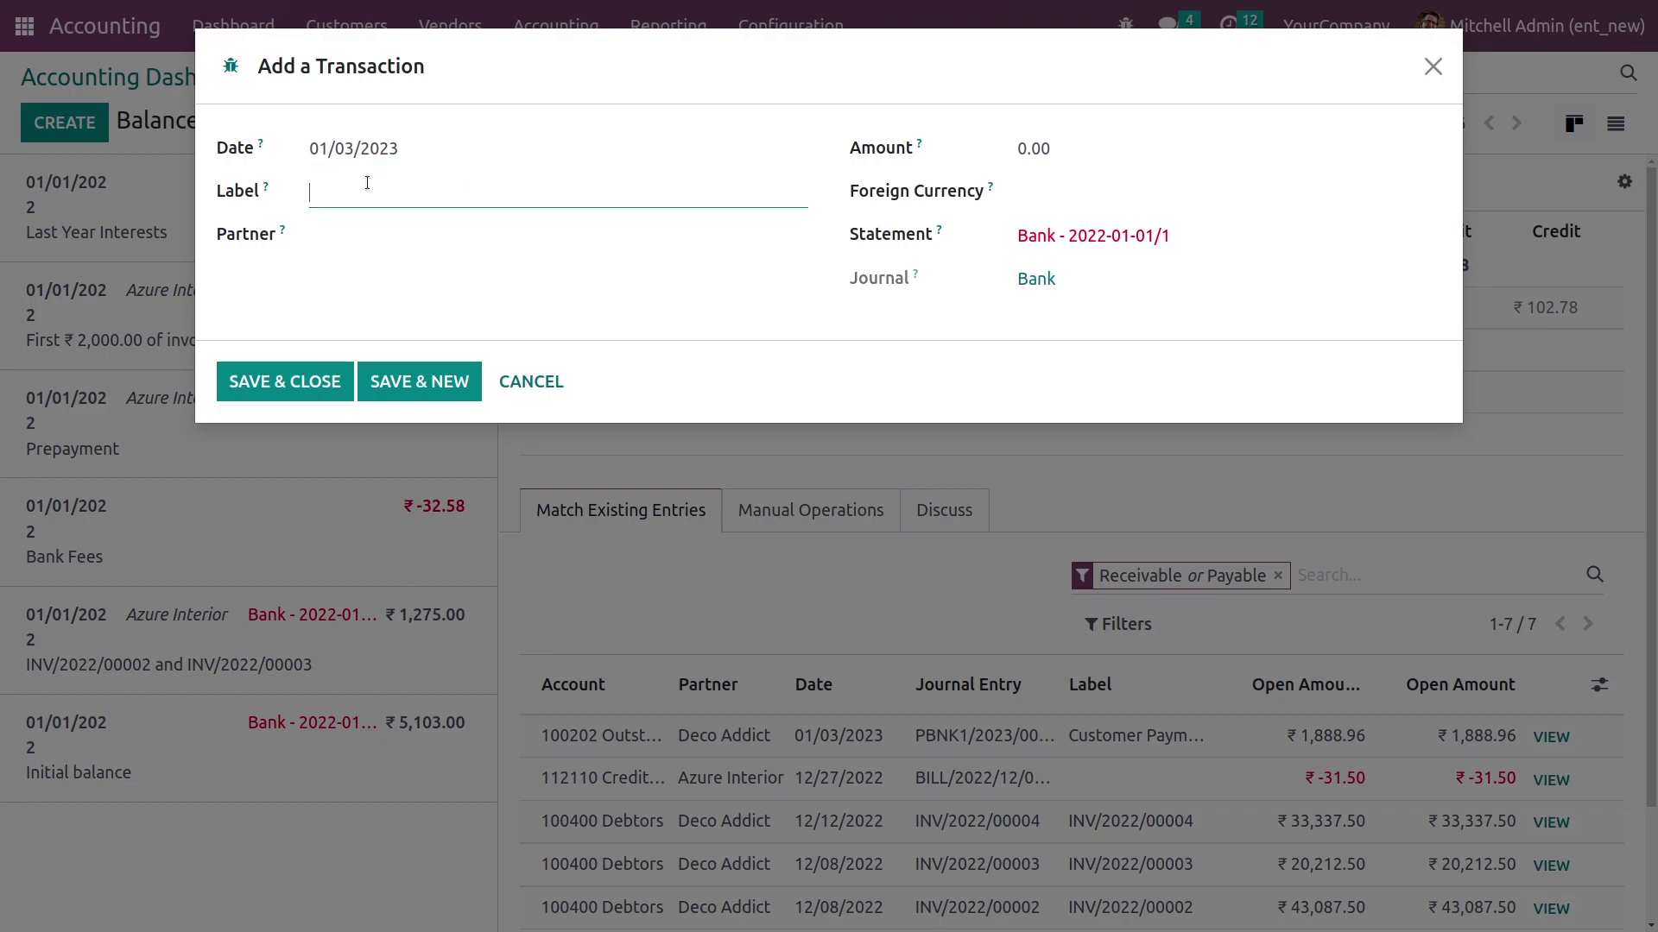
type("bank")
left_click(422, 233)
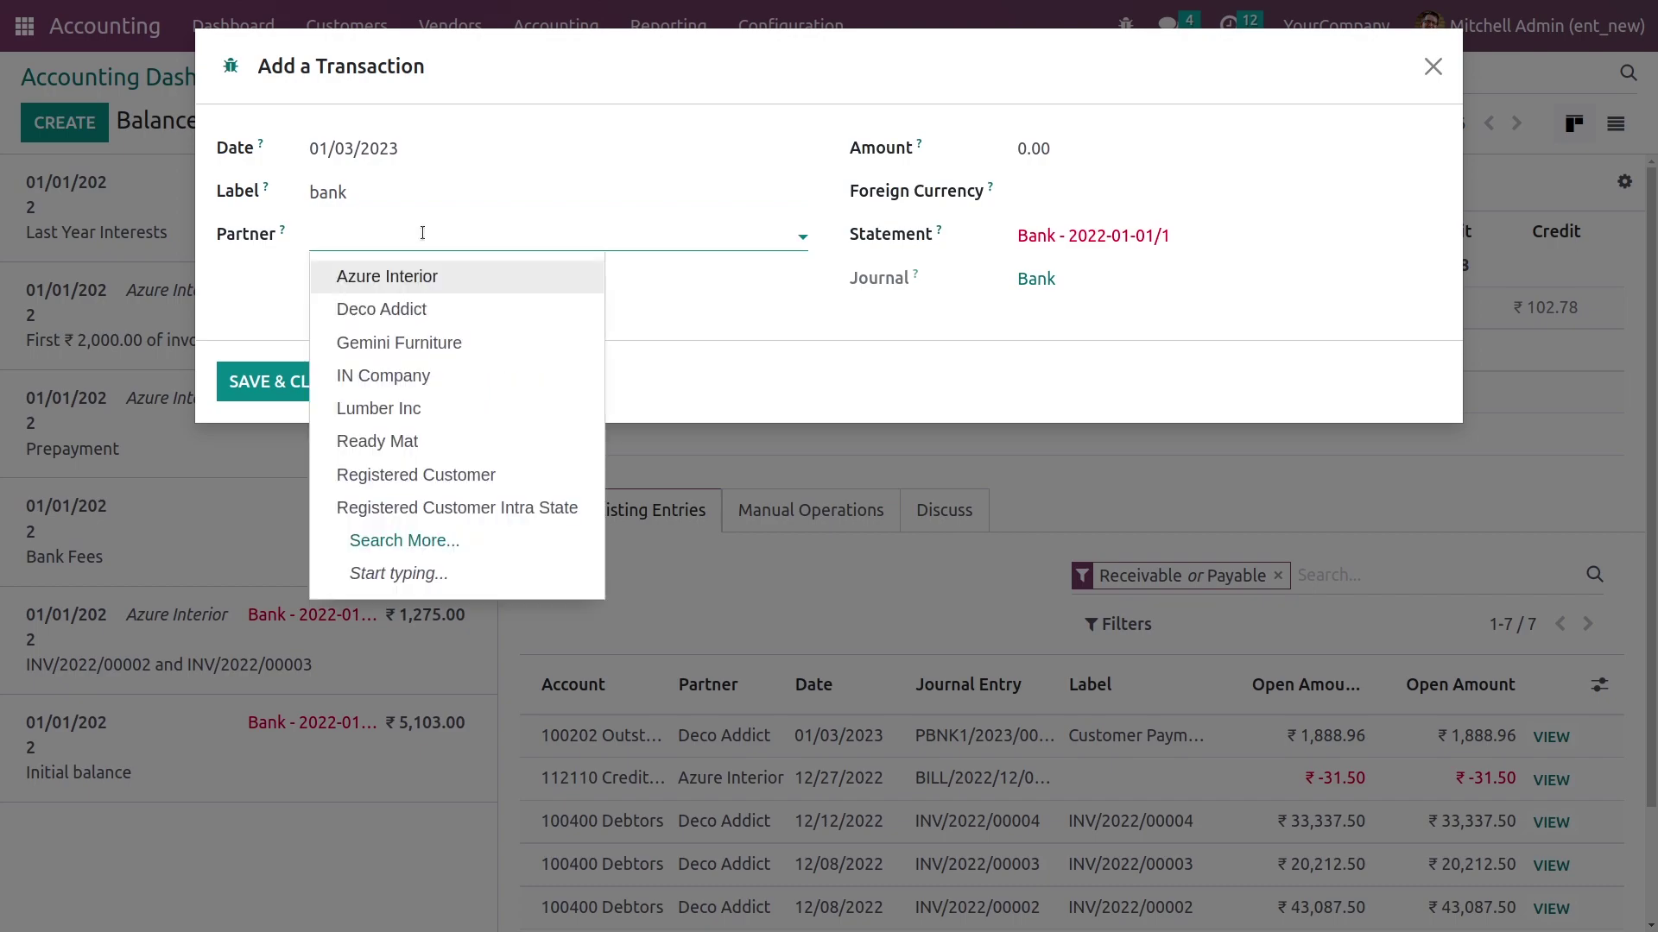
left_click(484, 309)
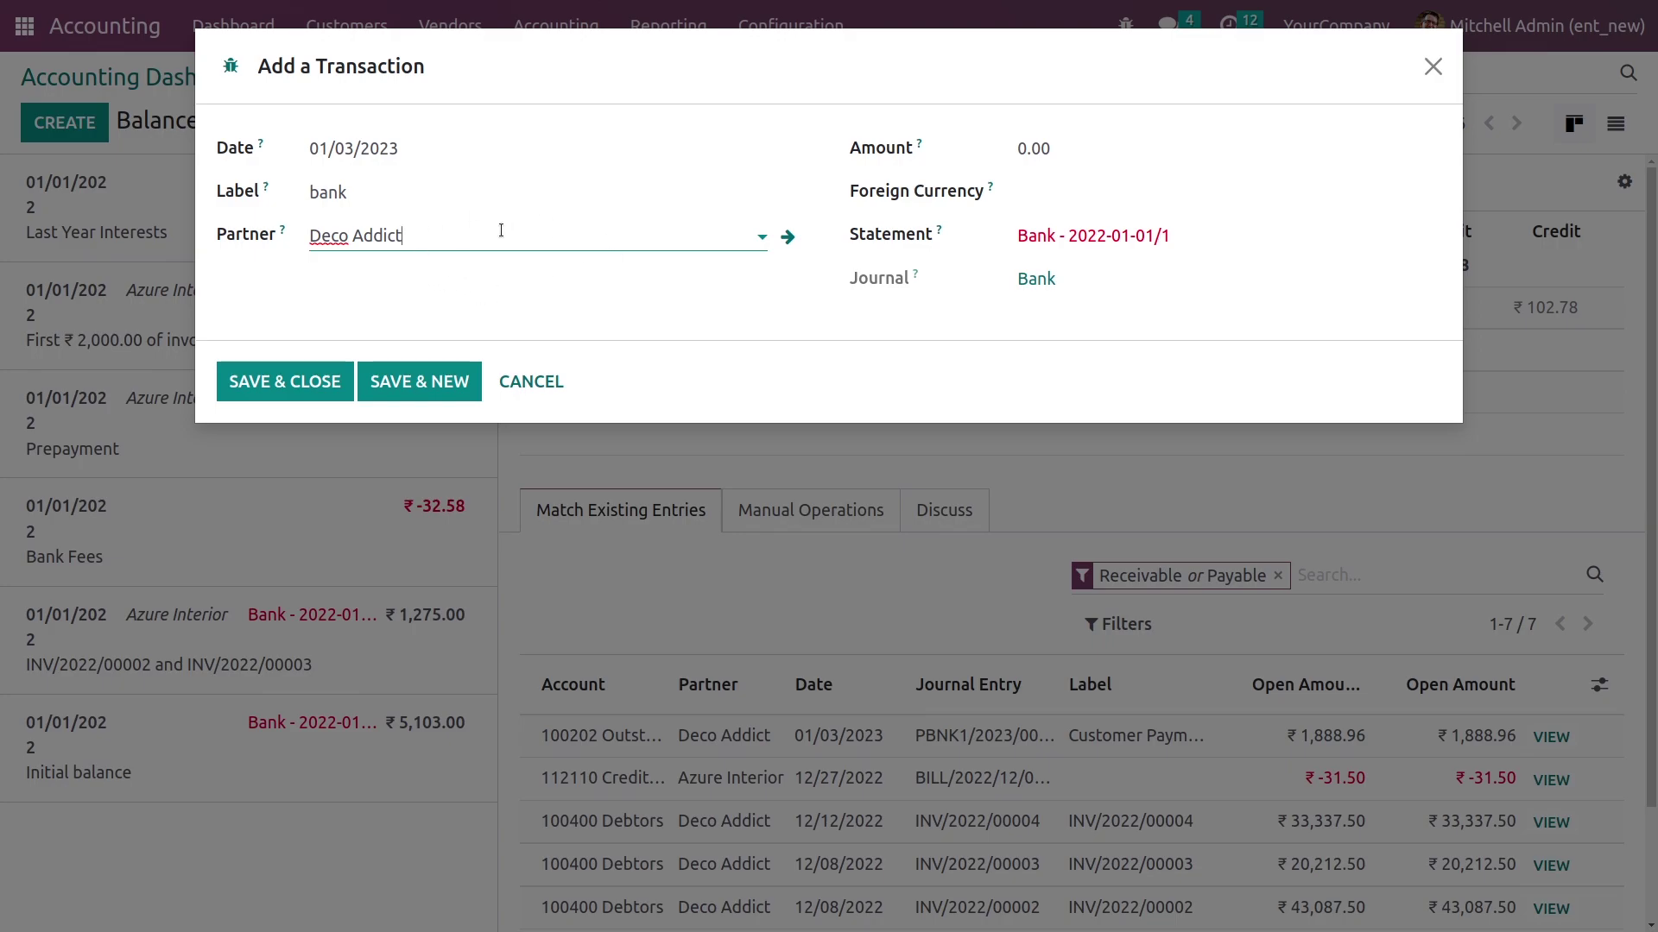
- Give the transaction amount 1,888.96 and statement Bank - 2022-01-01/1
left_click(1049, 150)
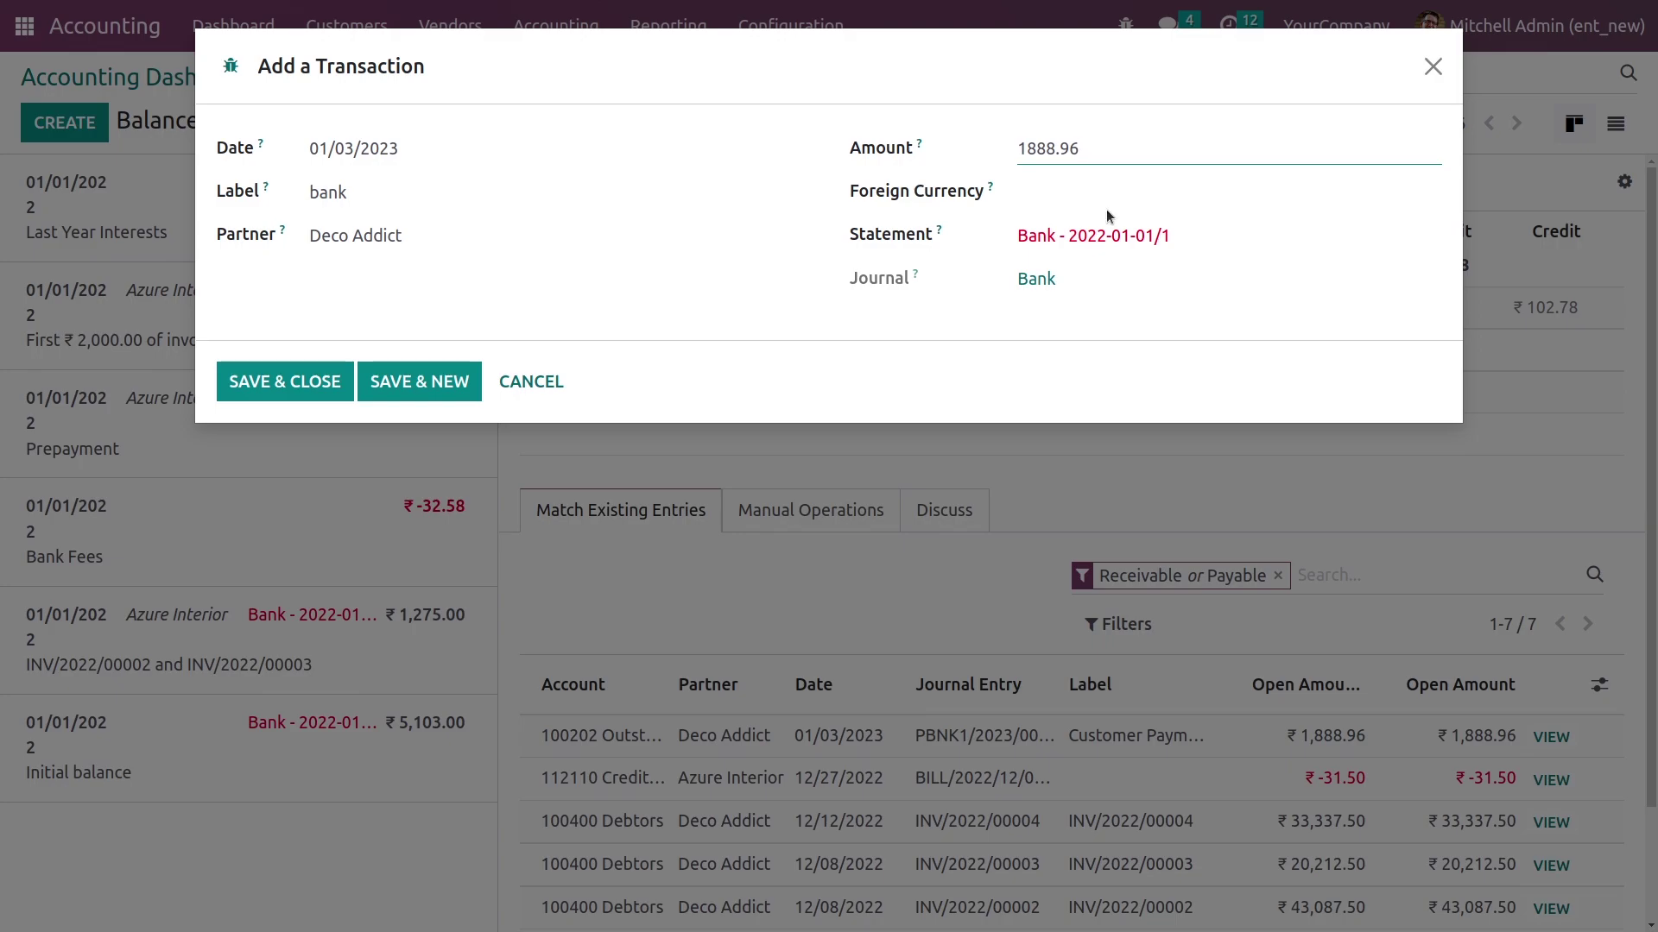
left_click(1078, 190)
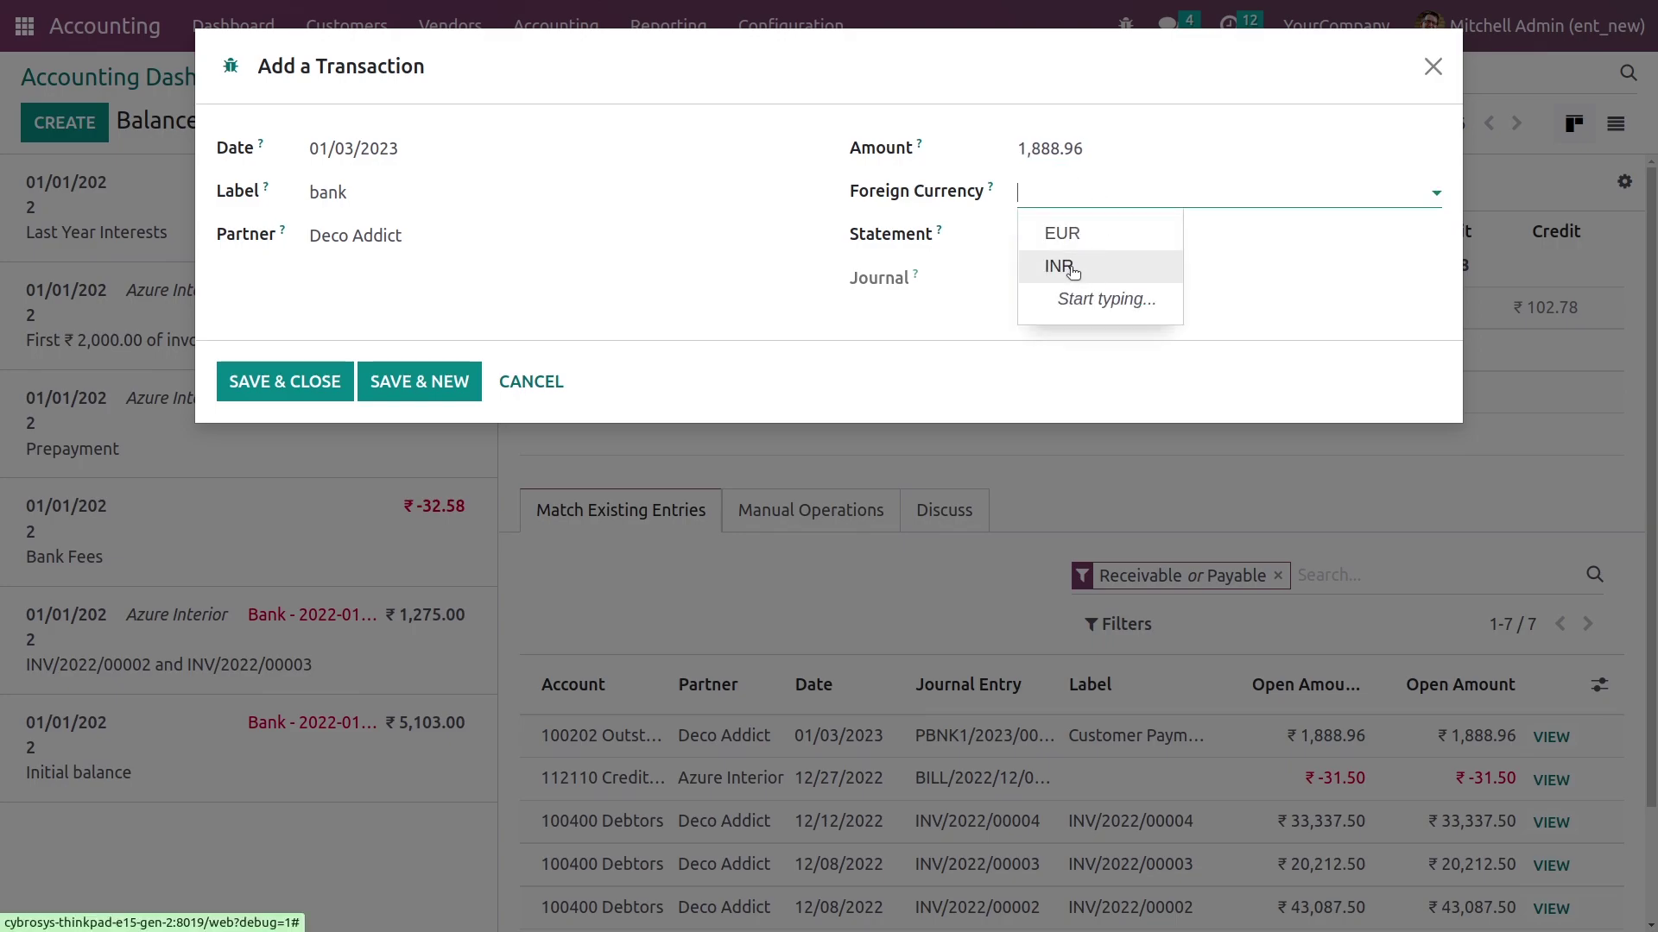
left_click(958, 211)
left_click(1112, 235)
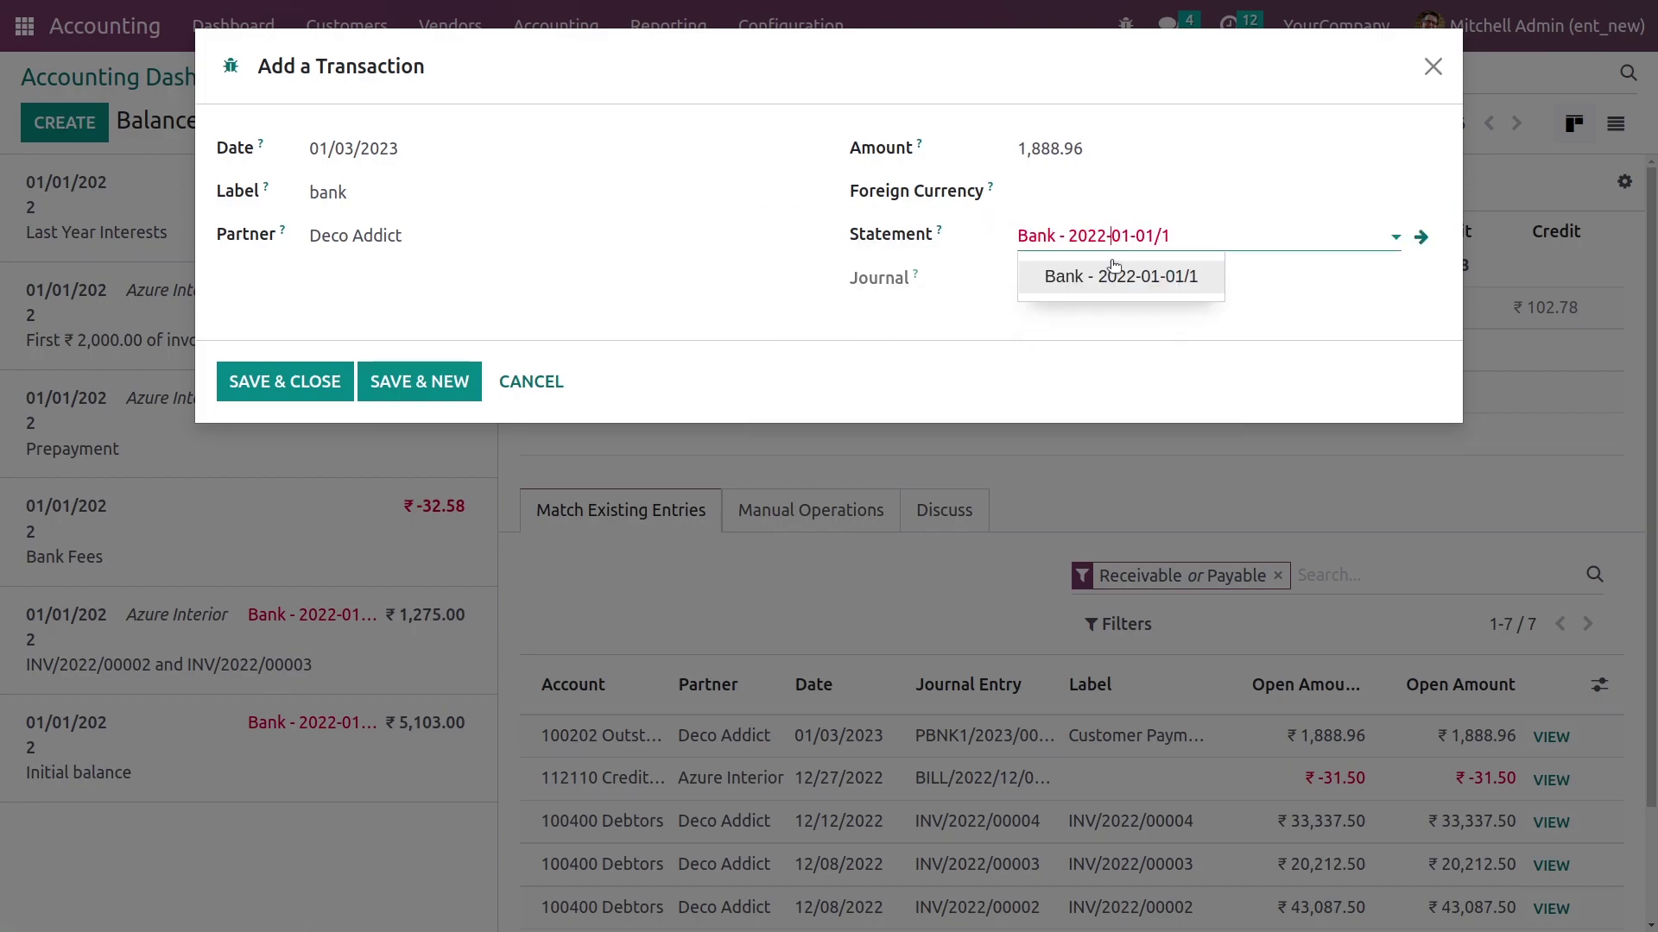
left_click(1113, 274)
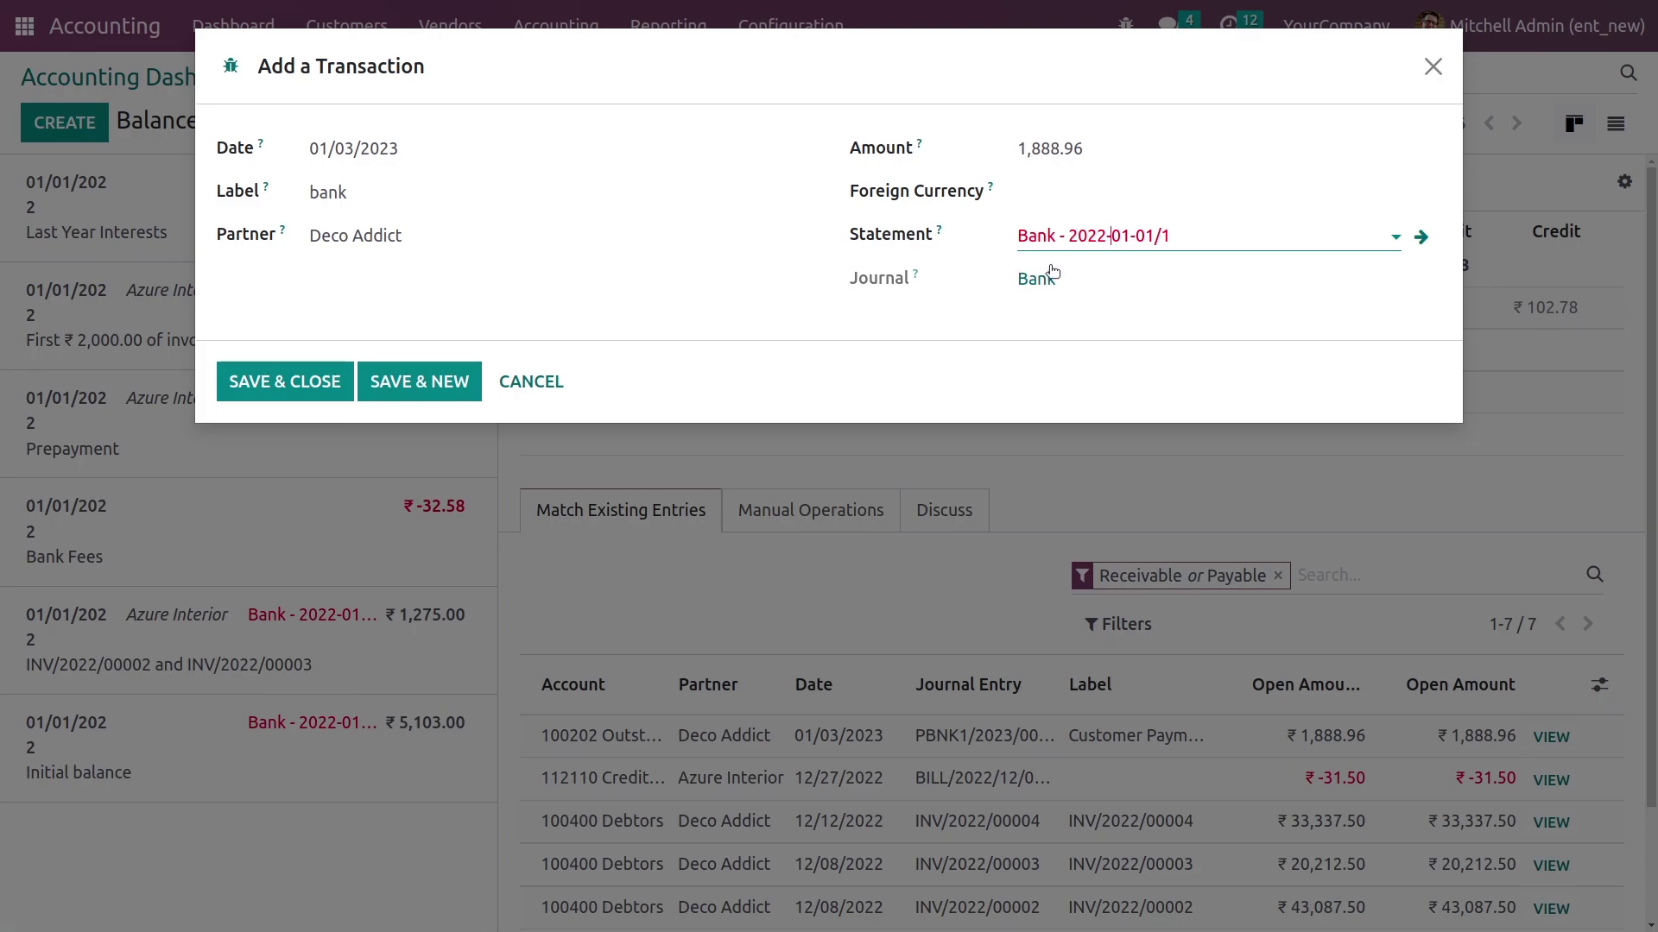
- Save the Deco Addict transaction and validate its match with the ₹1,888.96 payment
left_click(278, 386)
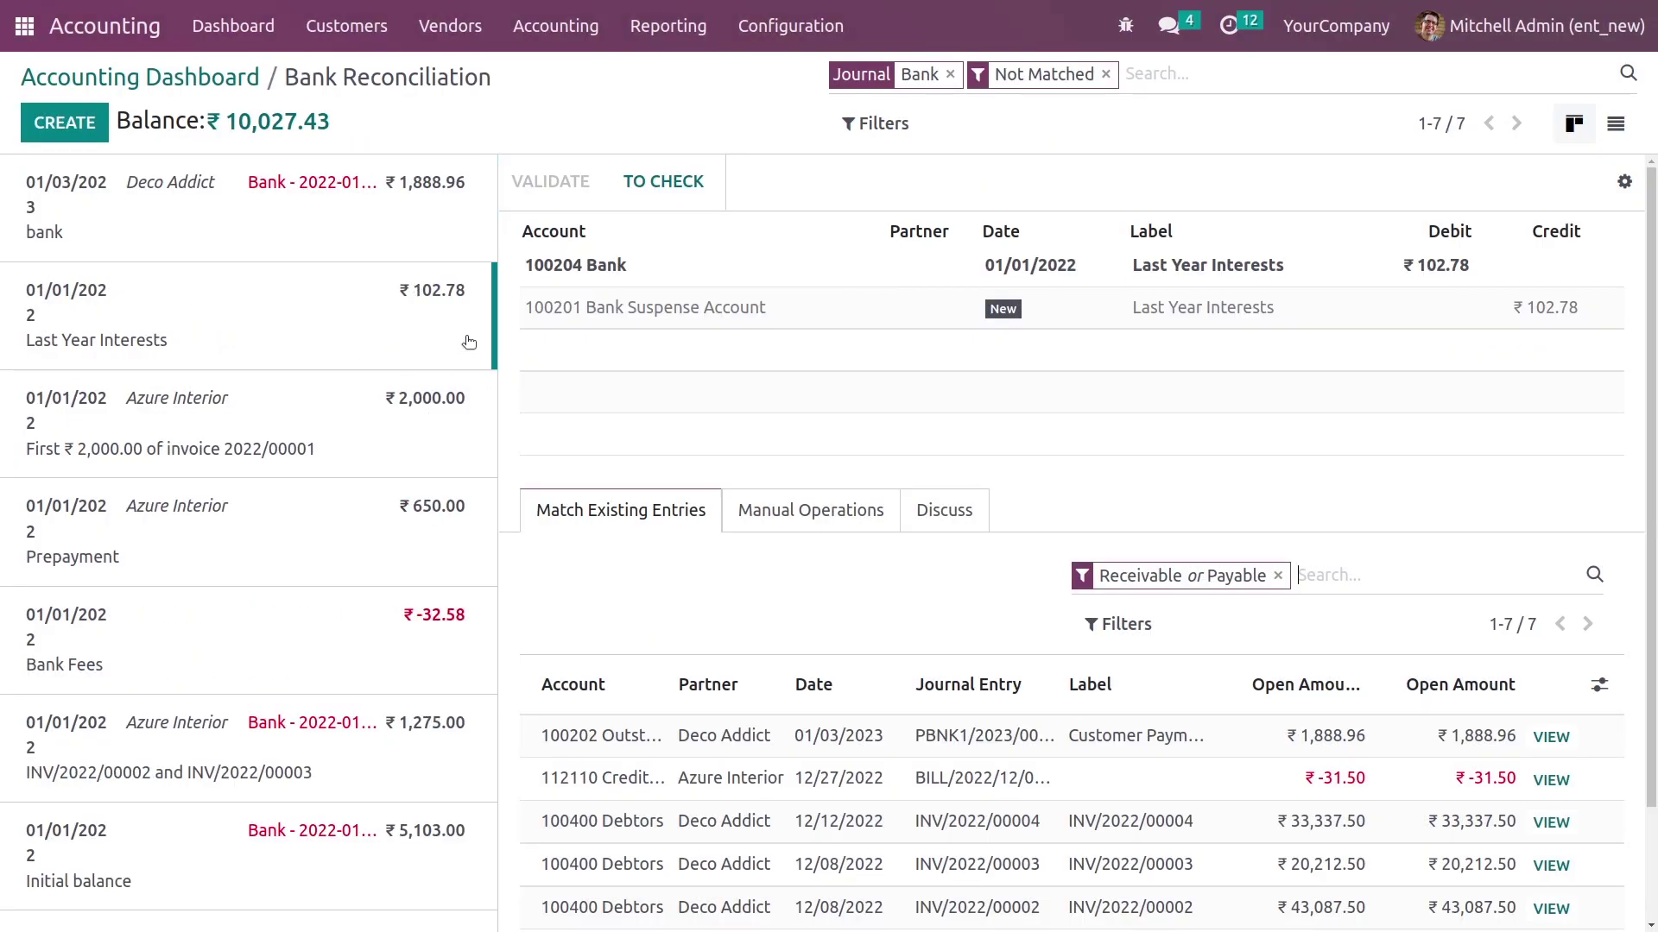
left_click(377, 194)
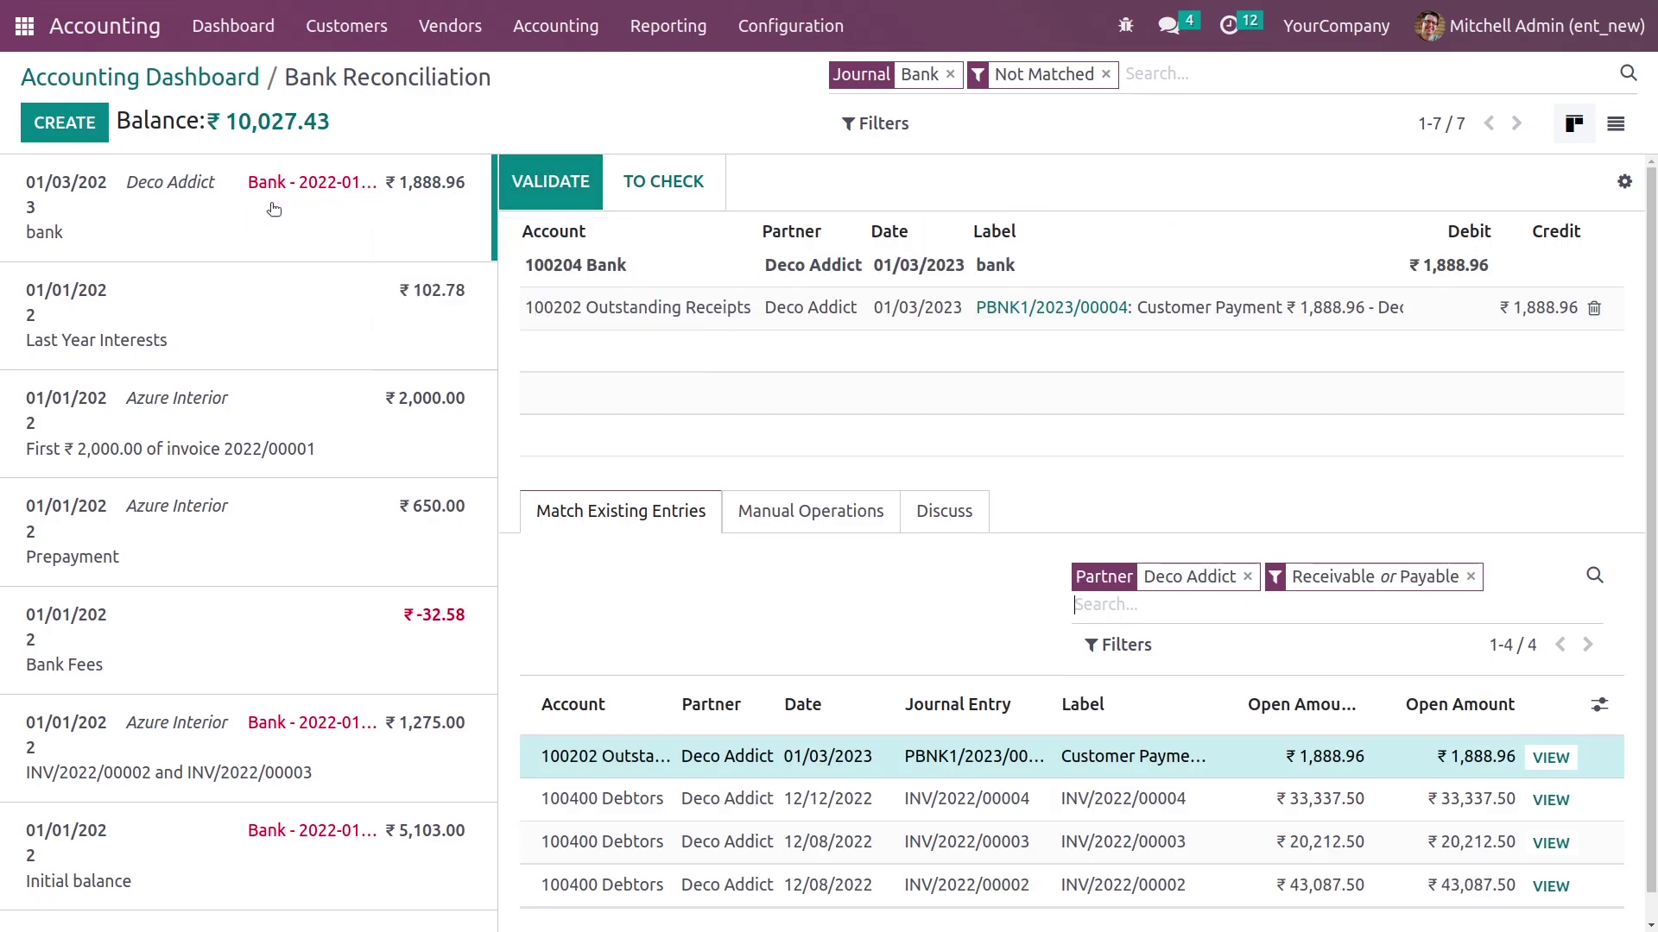
left_click(527, 183)
- Open invoice INV/2023/00004 from Customers > Invoices to confirm it is Paid
left_click(345, 19)
left_click(341, 76)
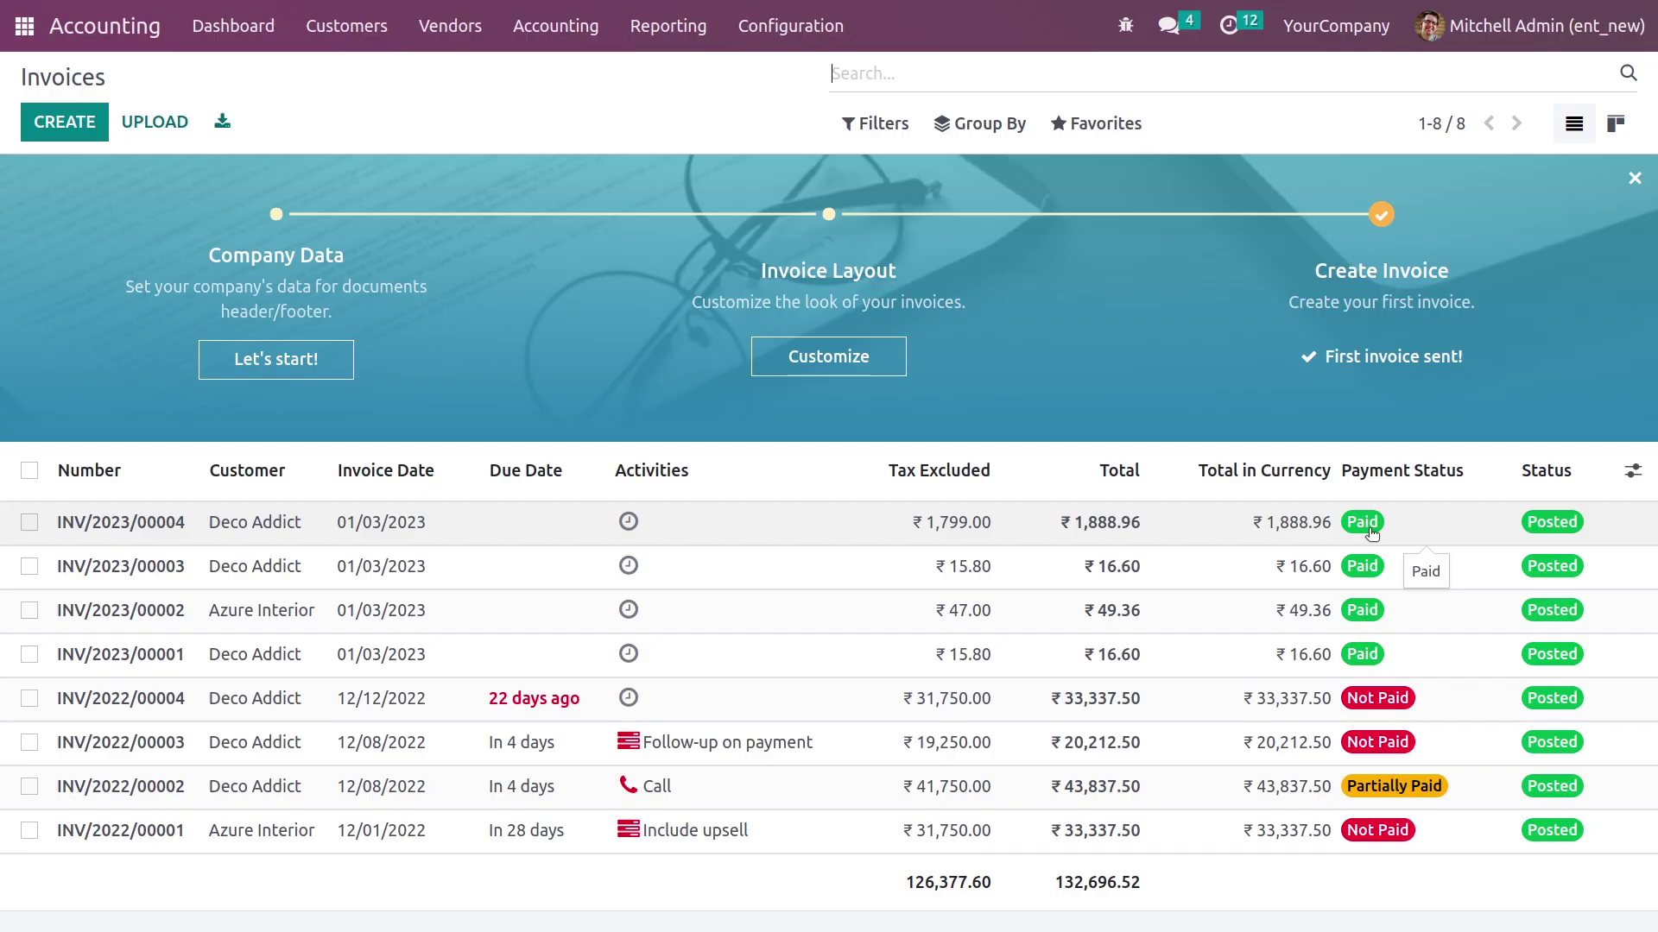
left_click(1371, 528)
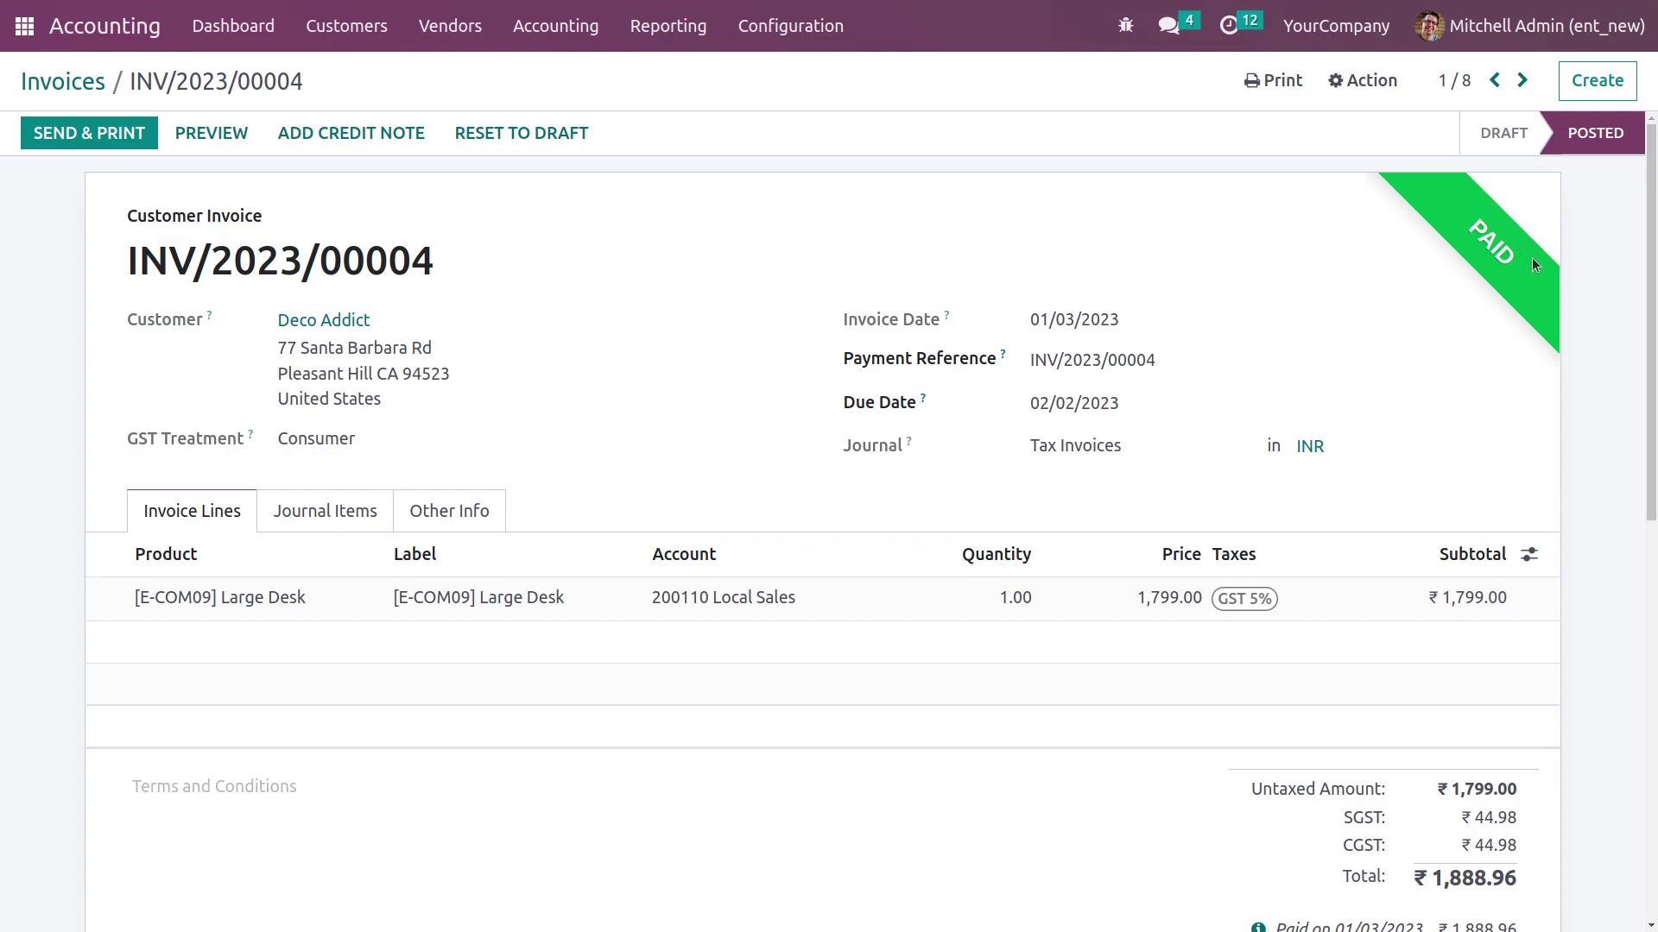
left_click(649, 44)
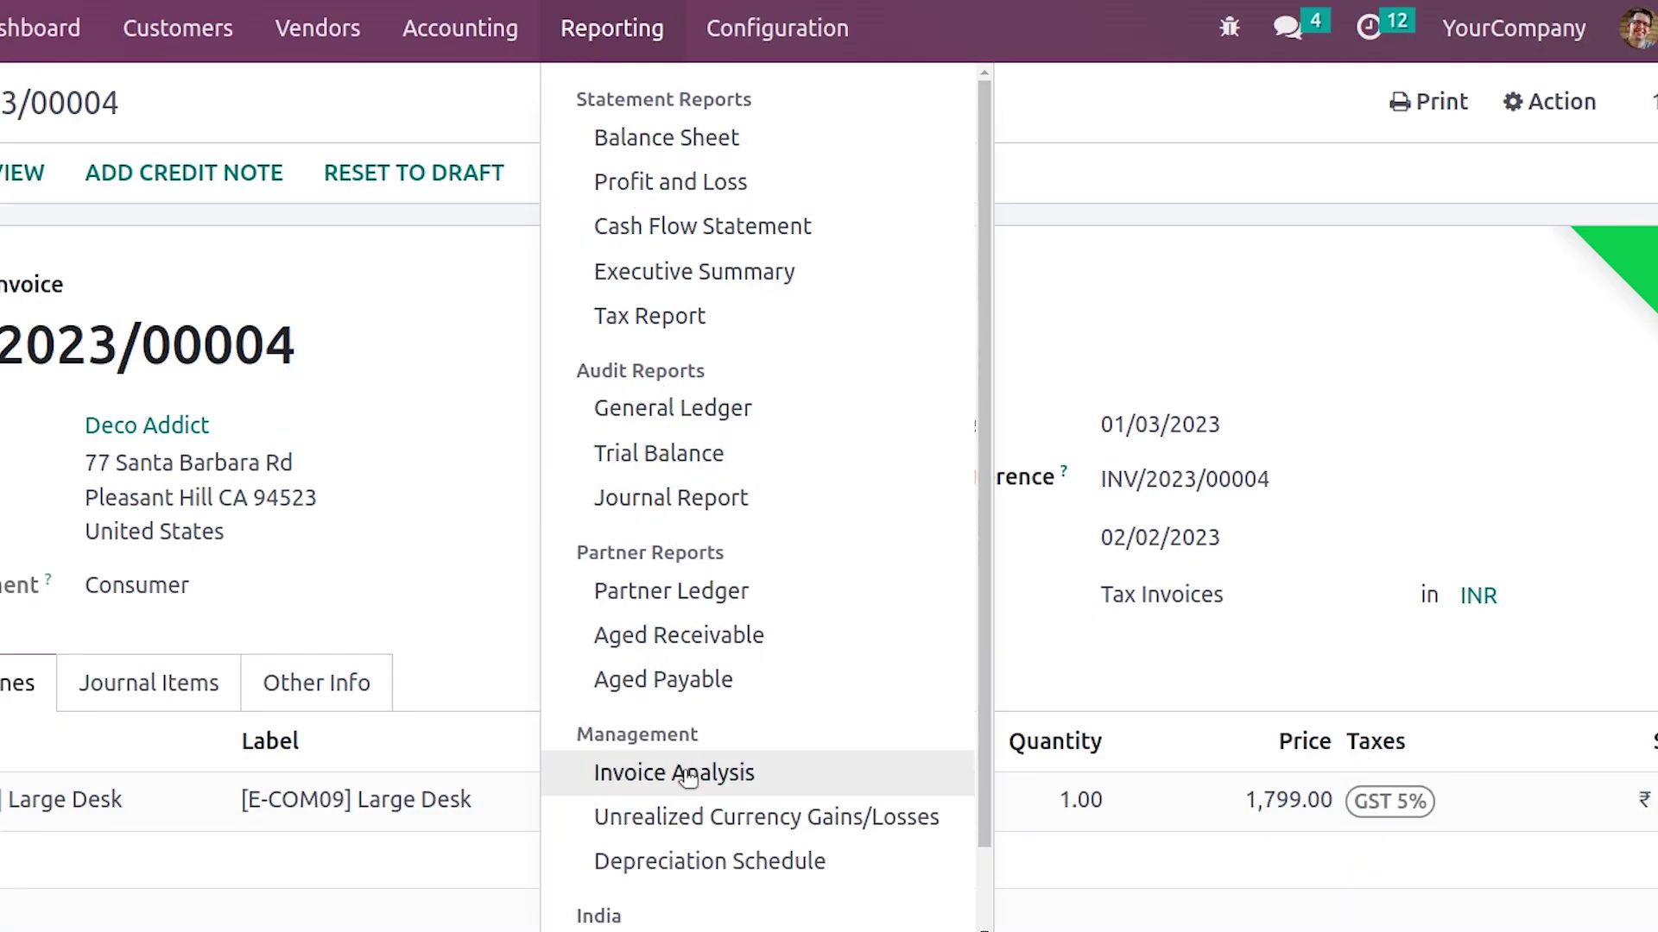
- Show Invoices Analysis as a pivot of untaxed totals for December 2022 and January 2023
left_click(687, 775)
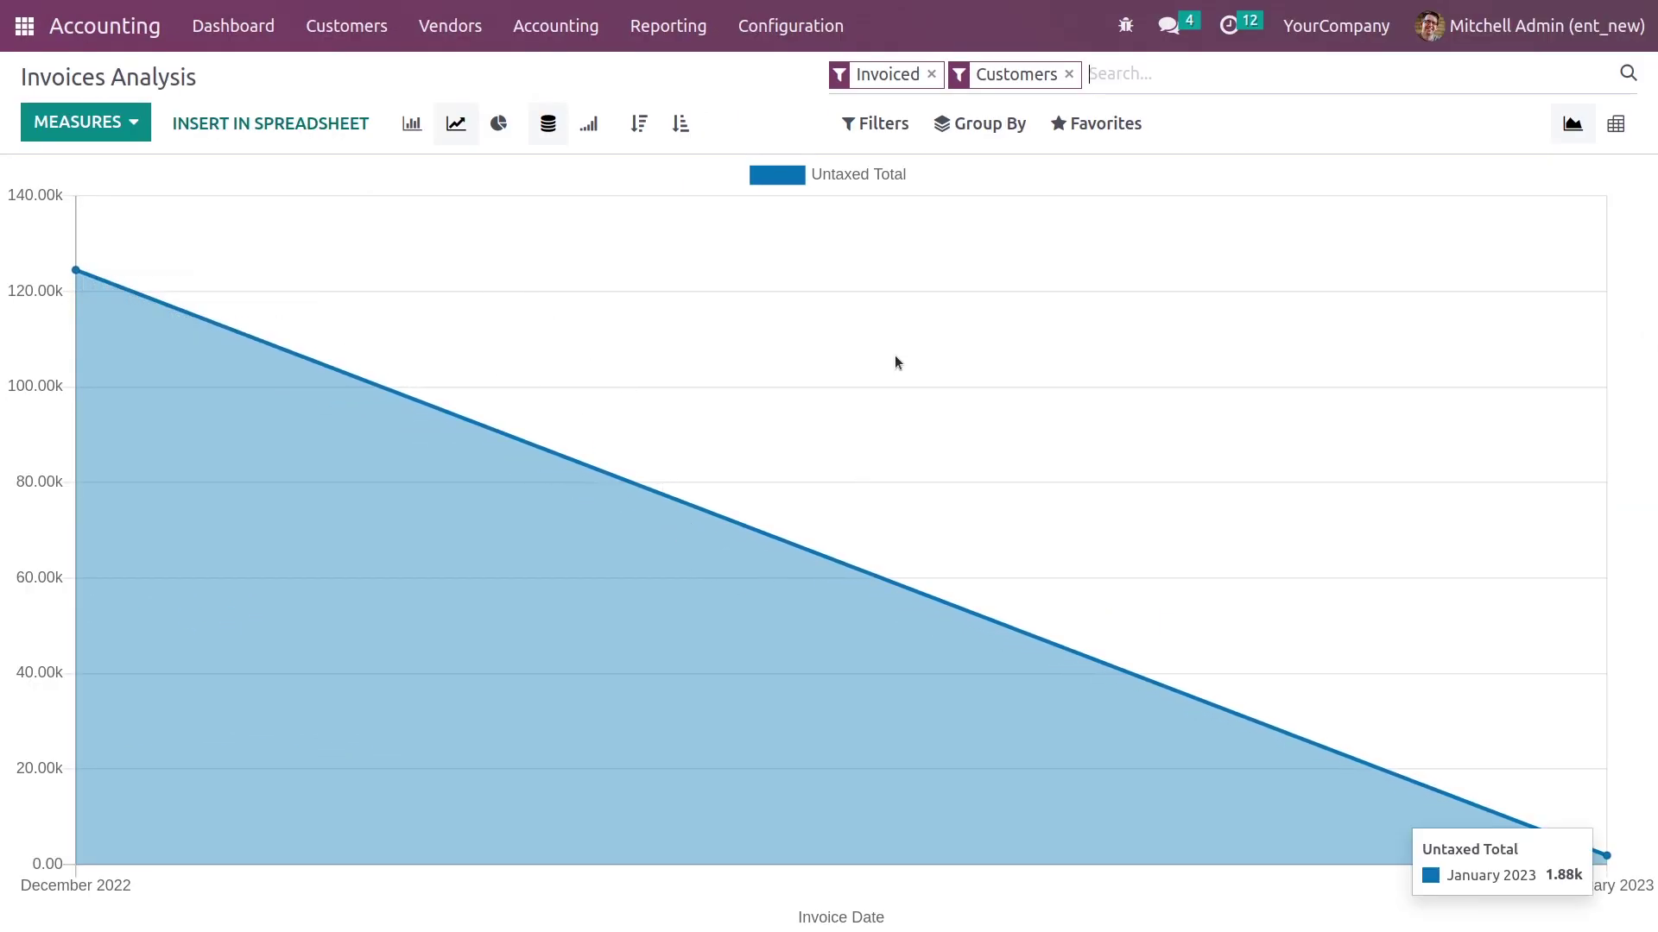
left_click(74, 122)
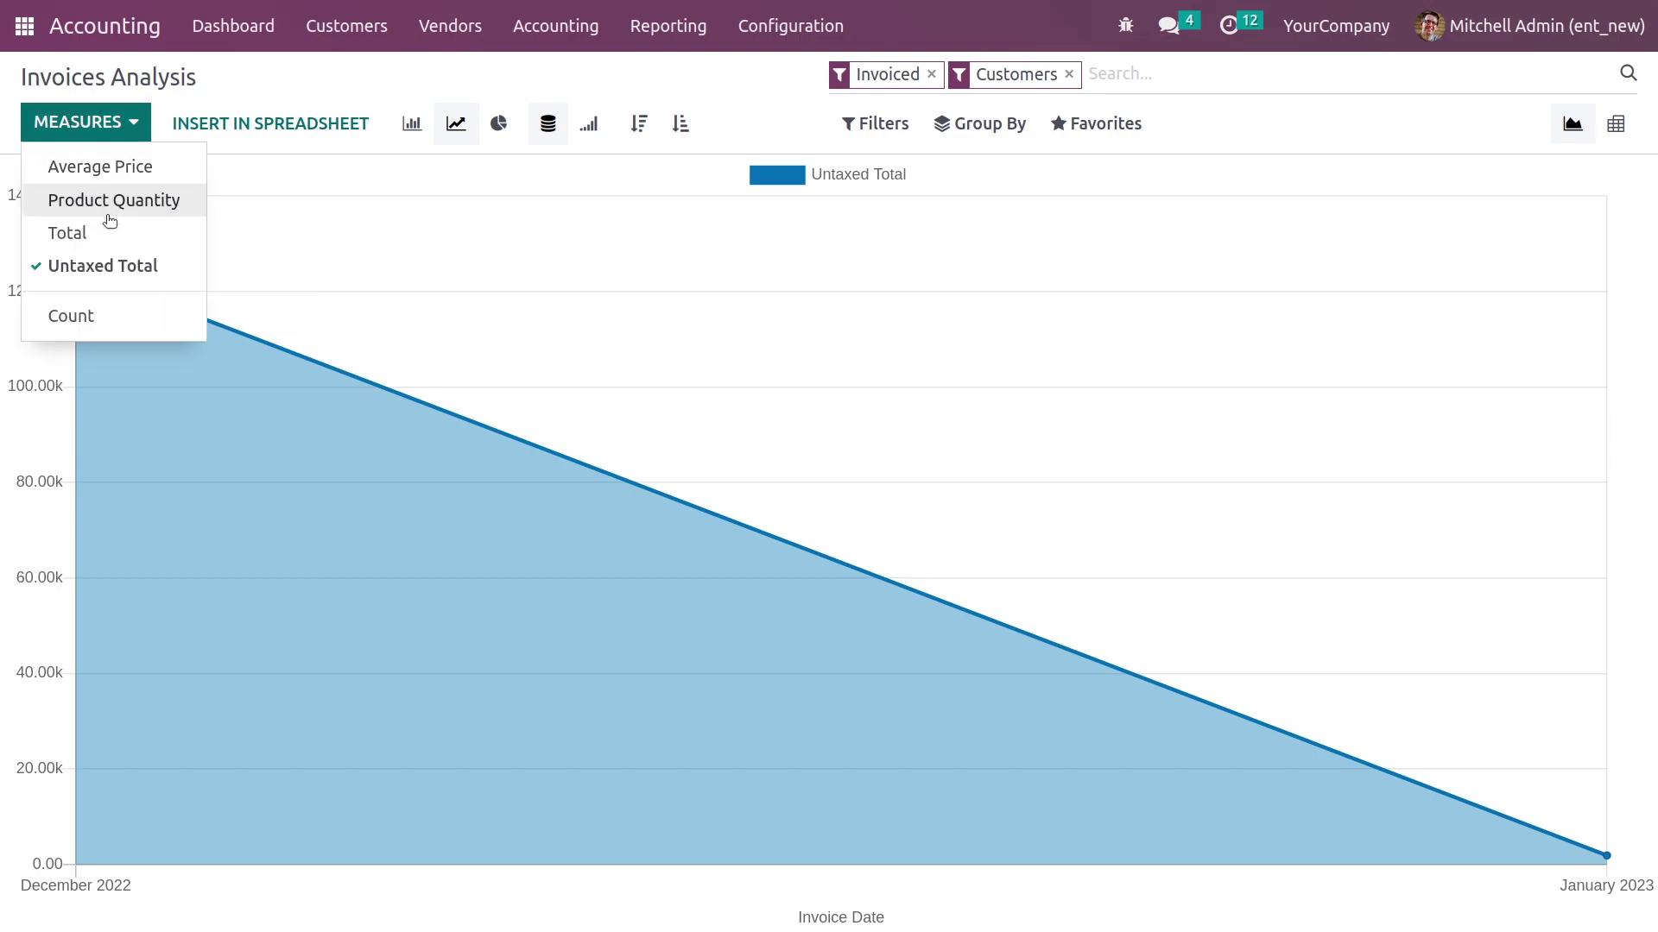
left_click(112, 320)
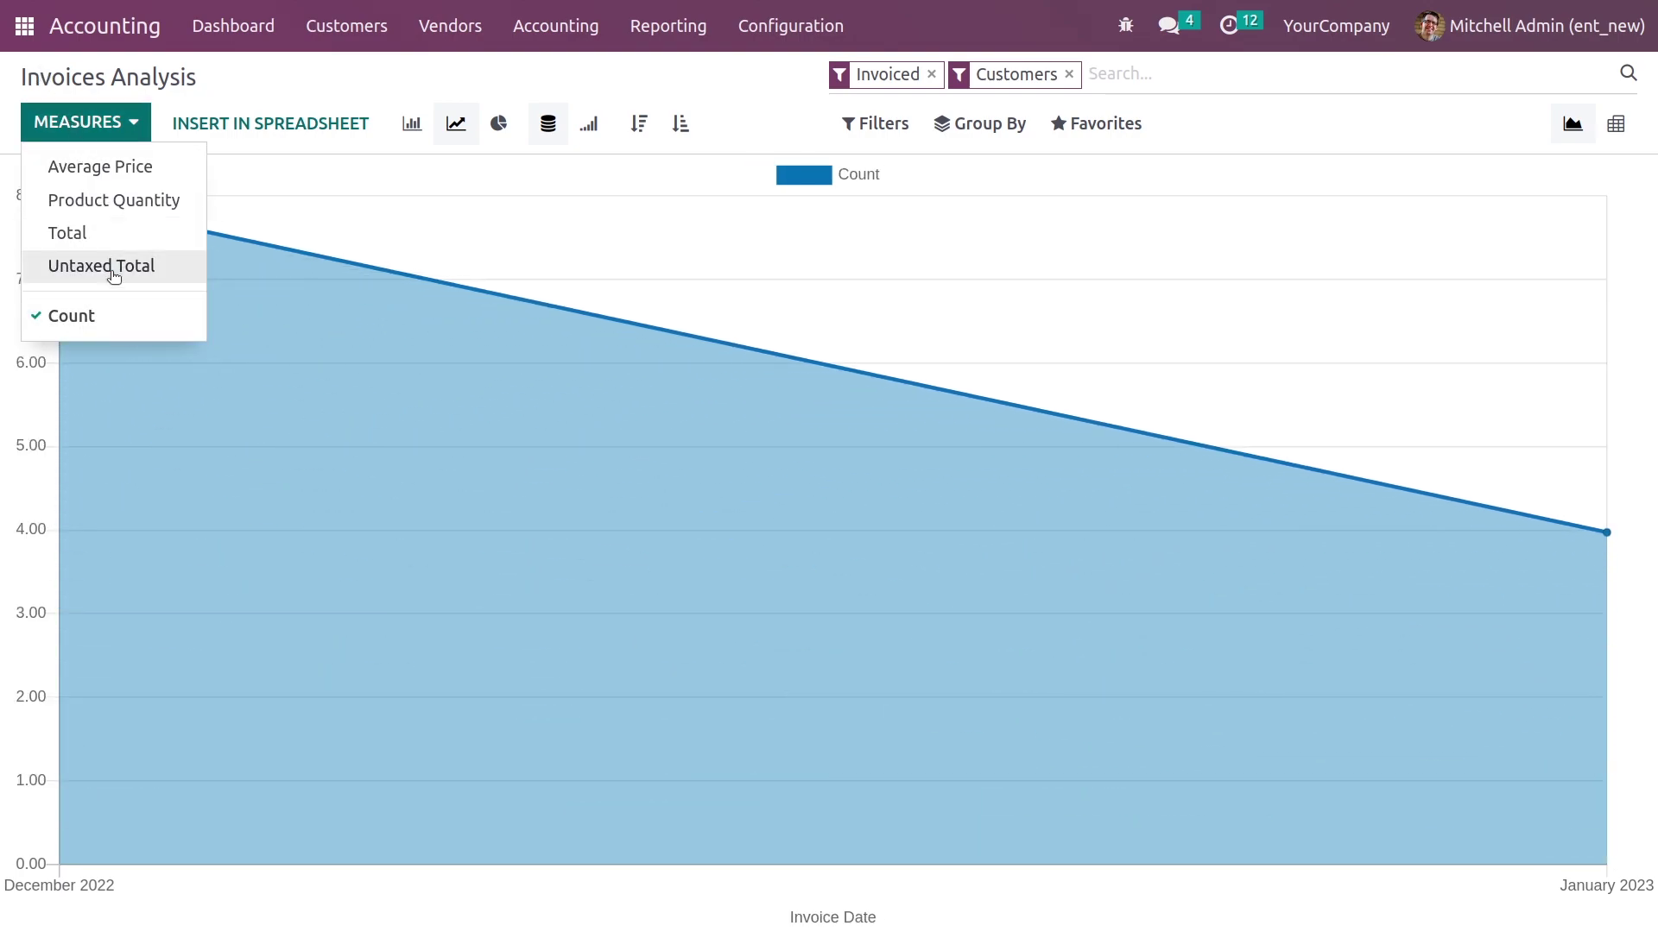
left_click(87, 230)
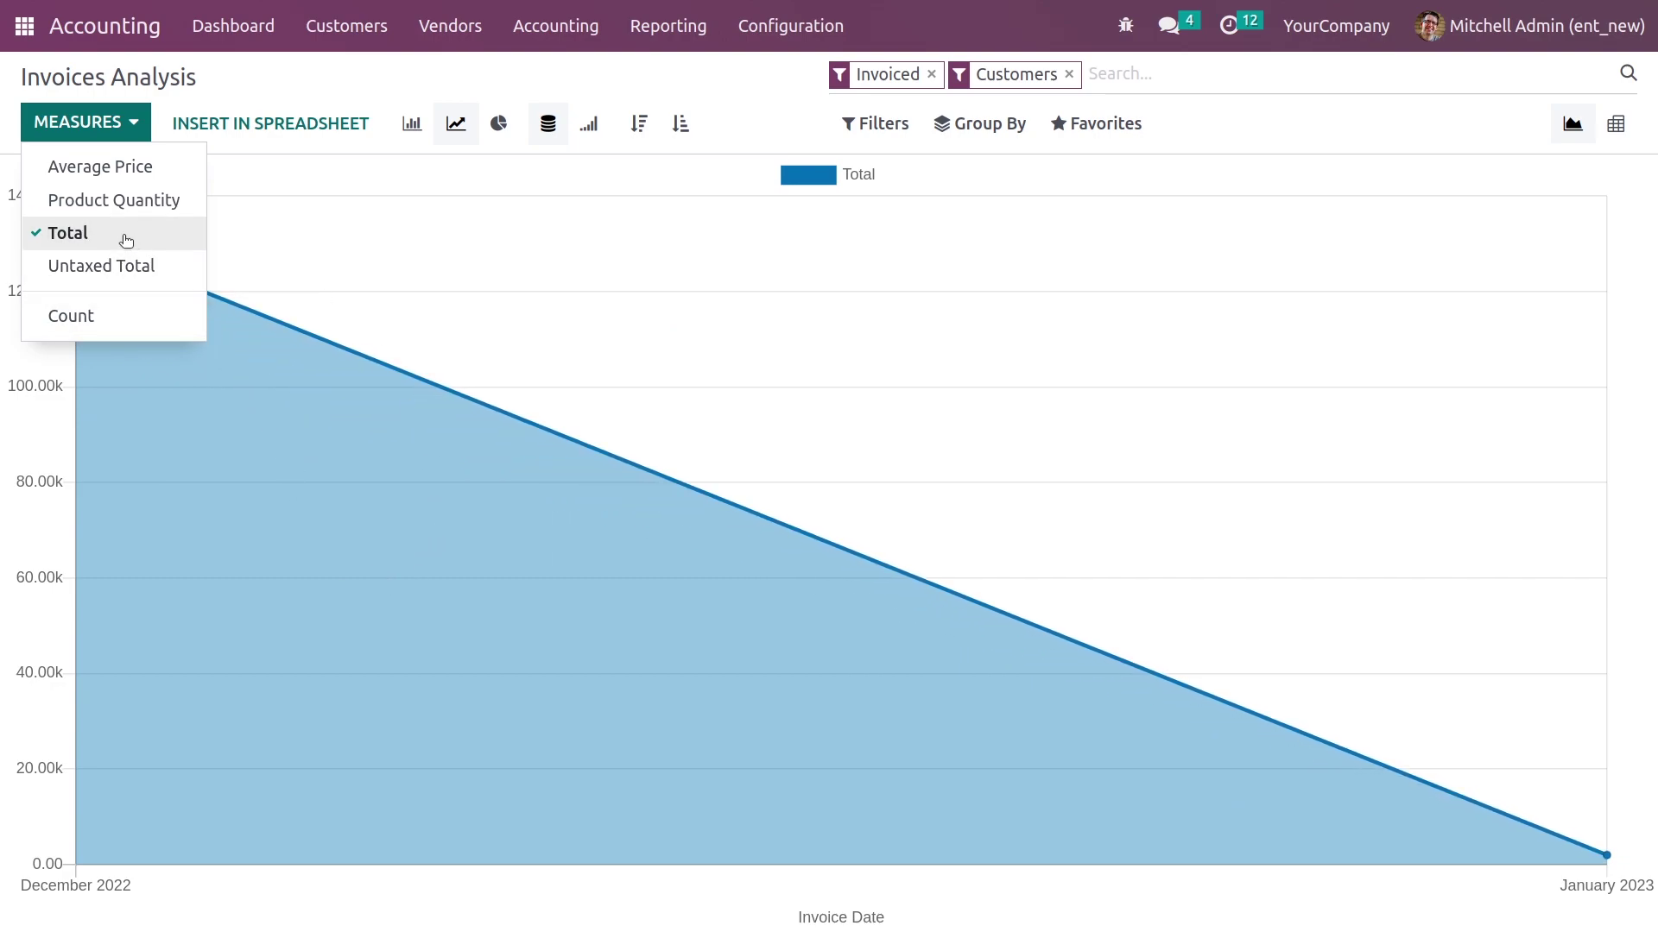
left_click(1620, 137)
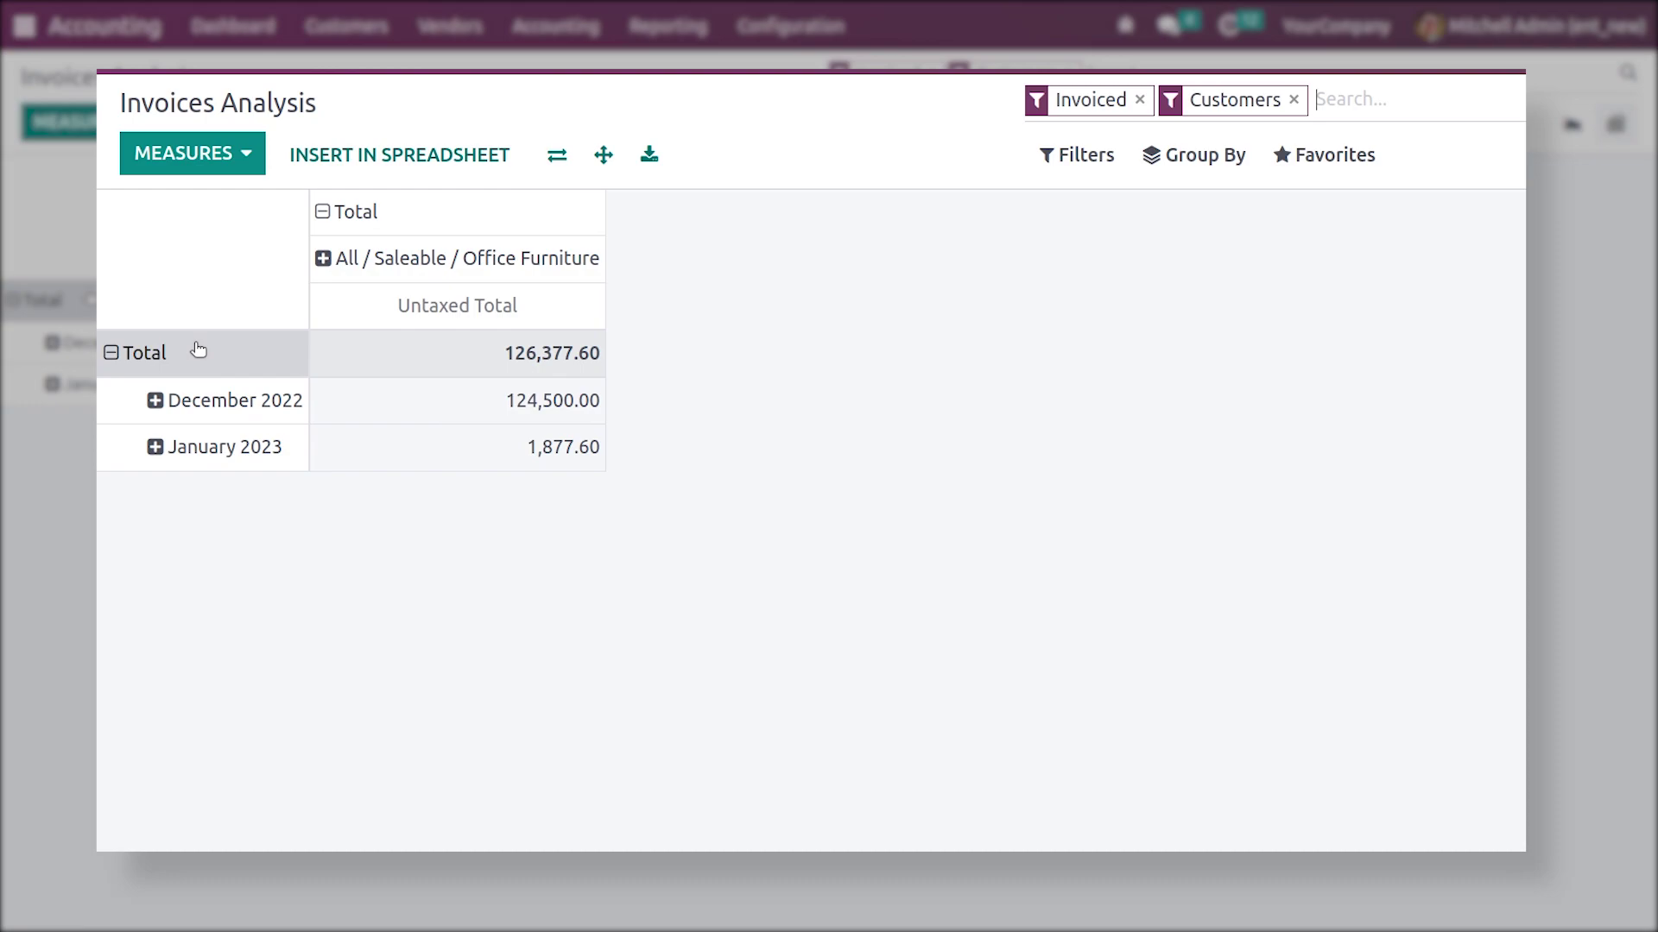
- Drill the January 2023 row down by salesperson, status Open, then company YourCompany
left_click(156, 449)
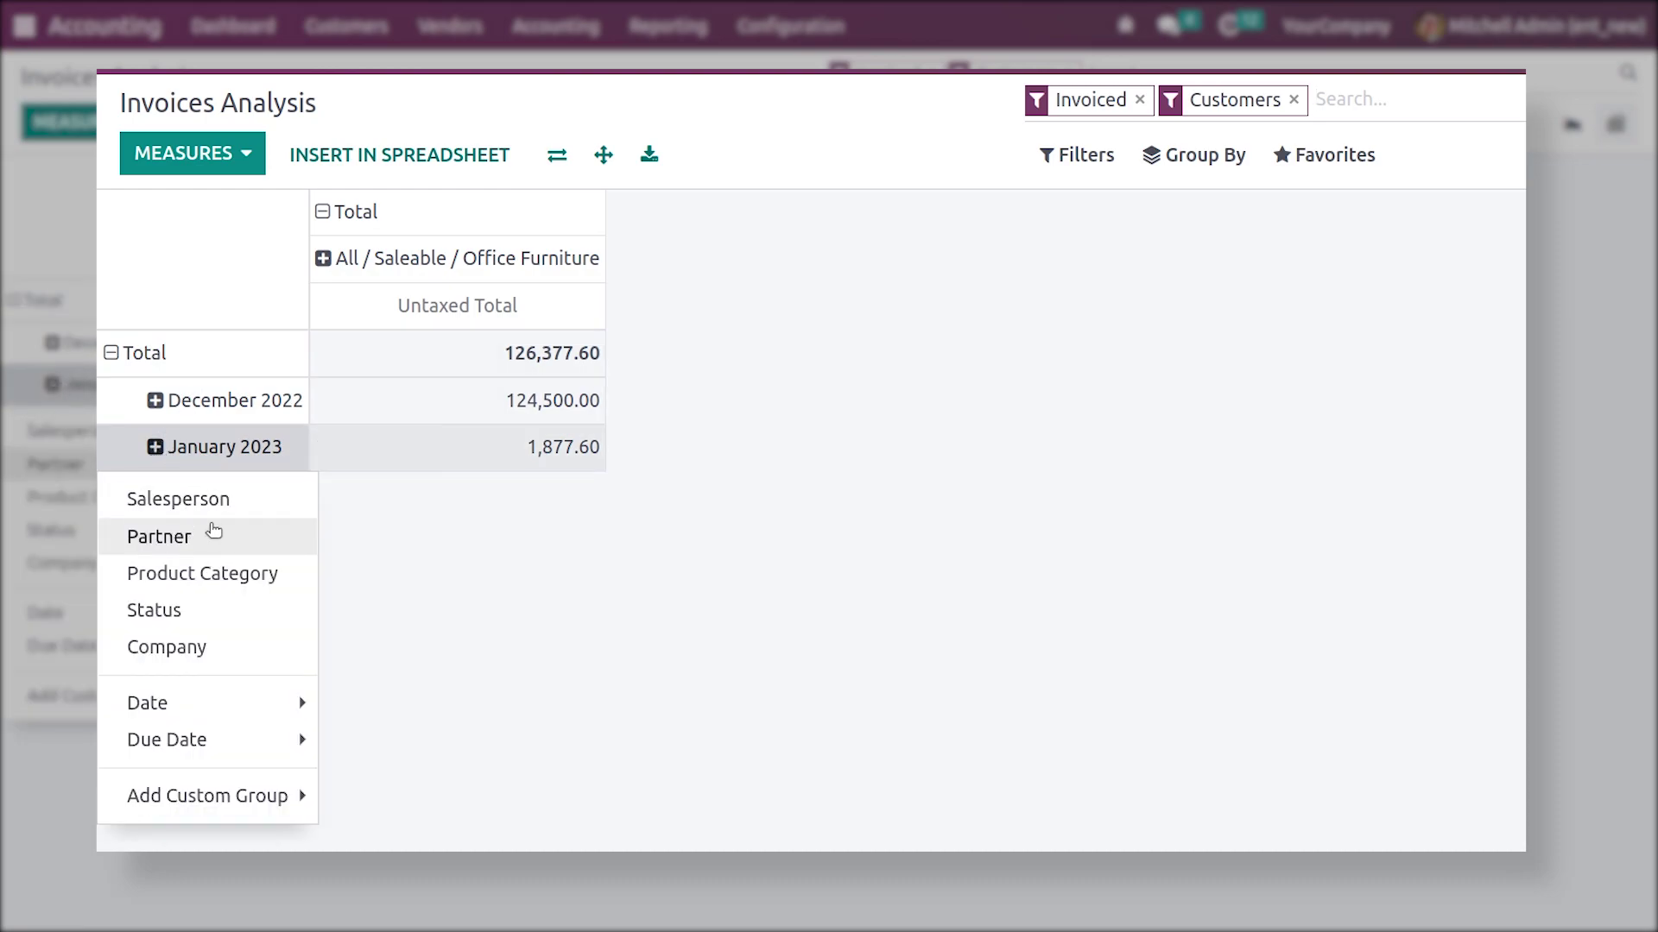
left_click(215, 501)
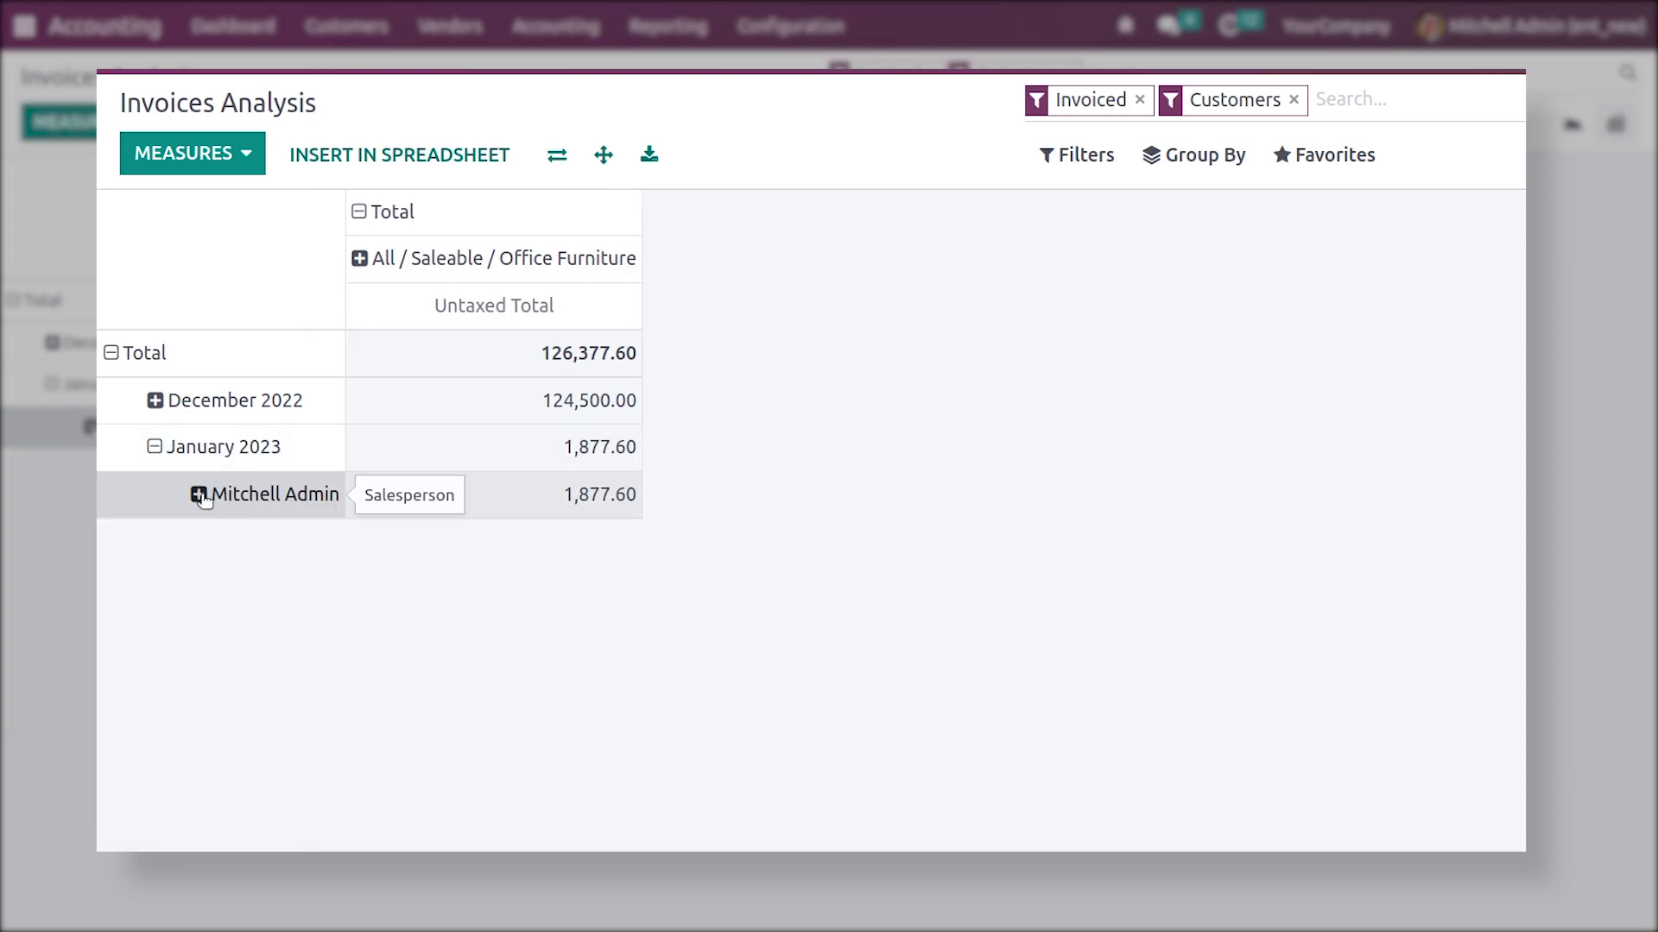
left_click(200, 499)
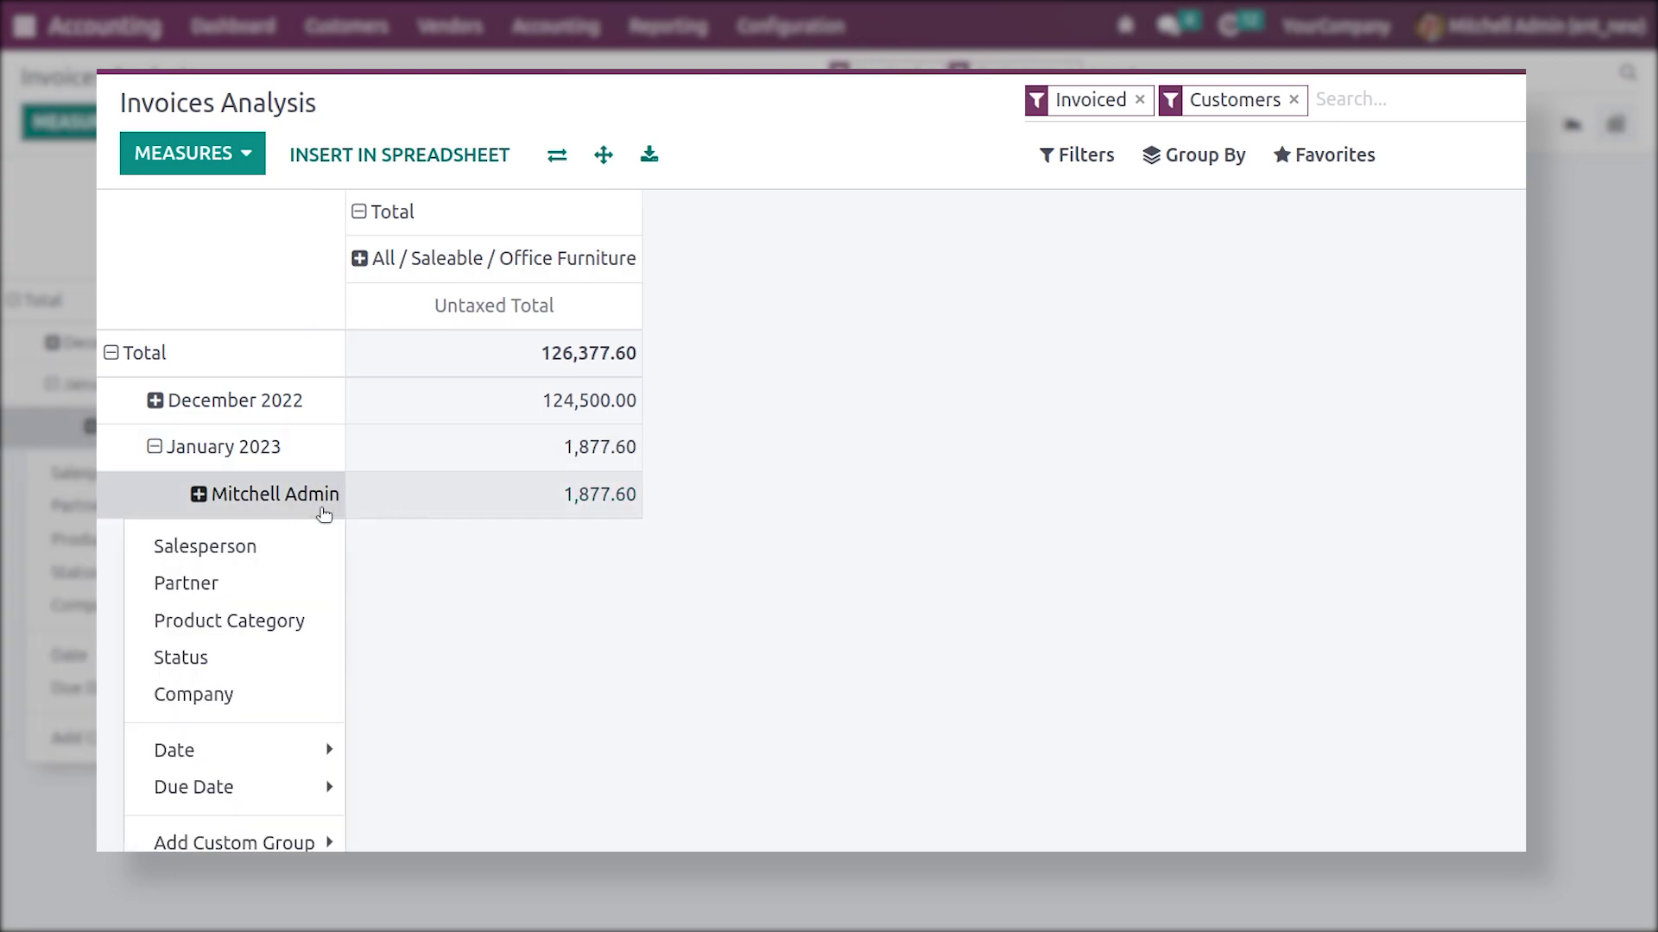
left_click(201, 661)
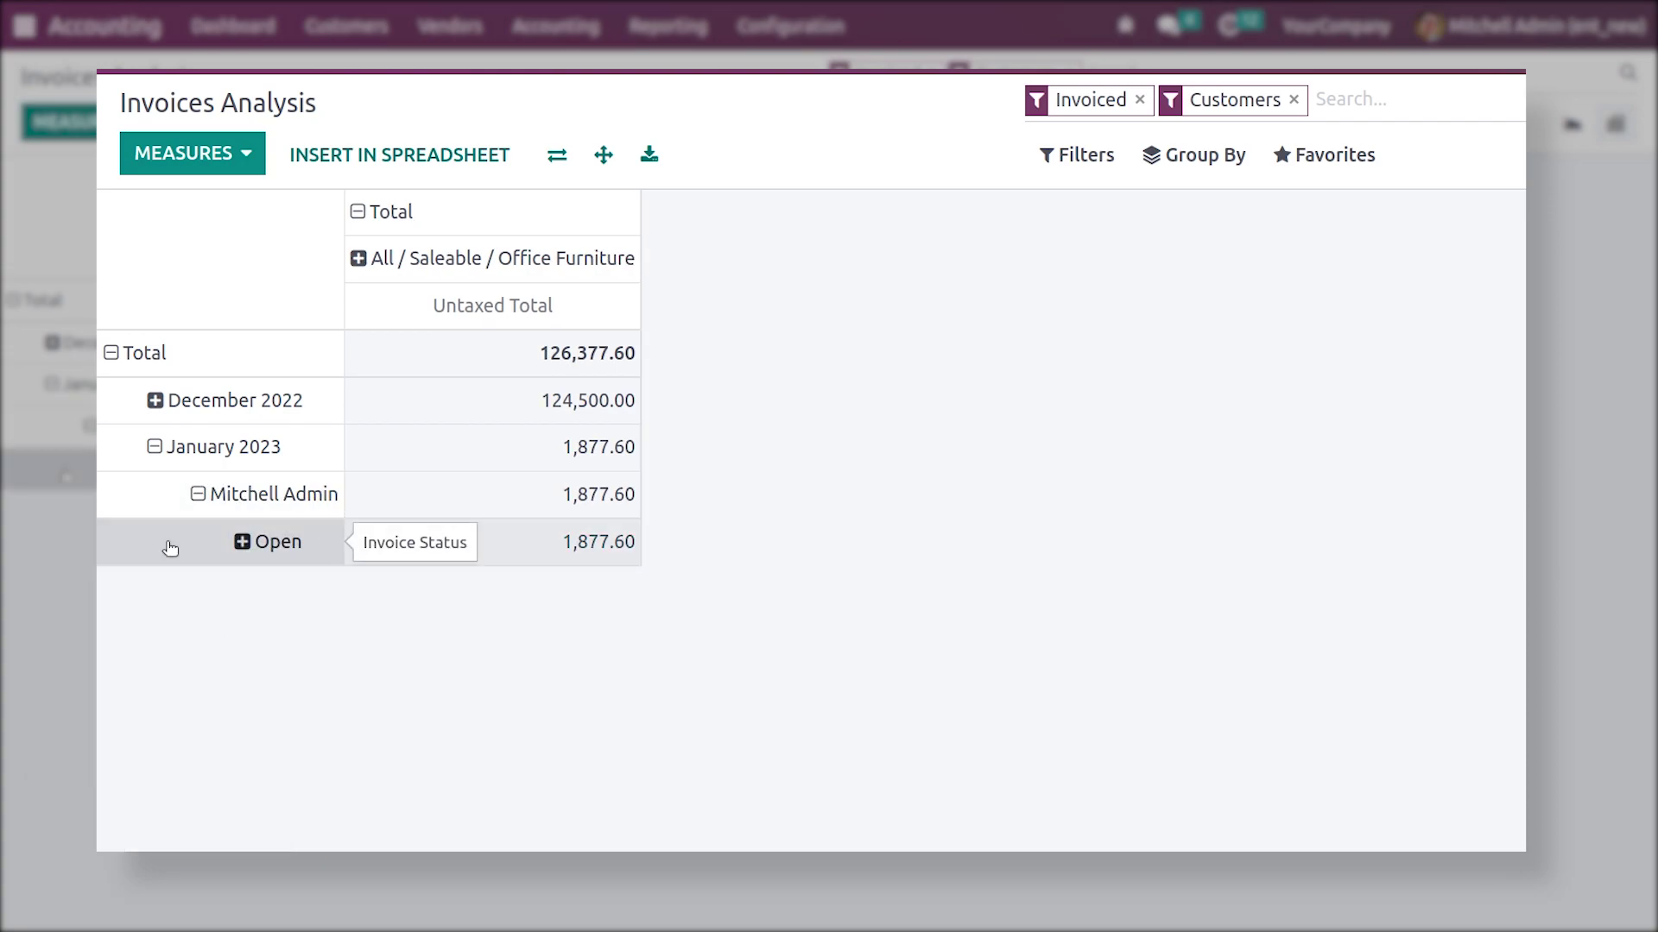
left_click(240, 541)
left_click(222, 744)
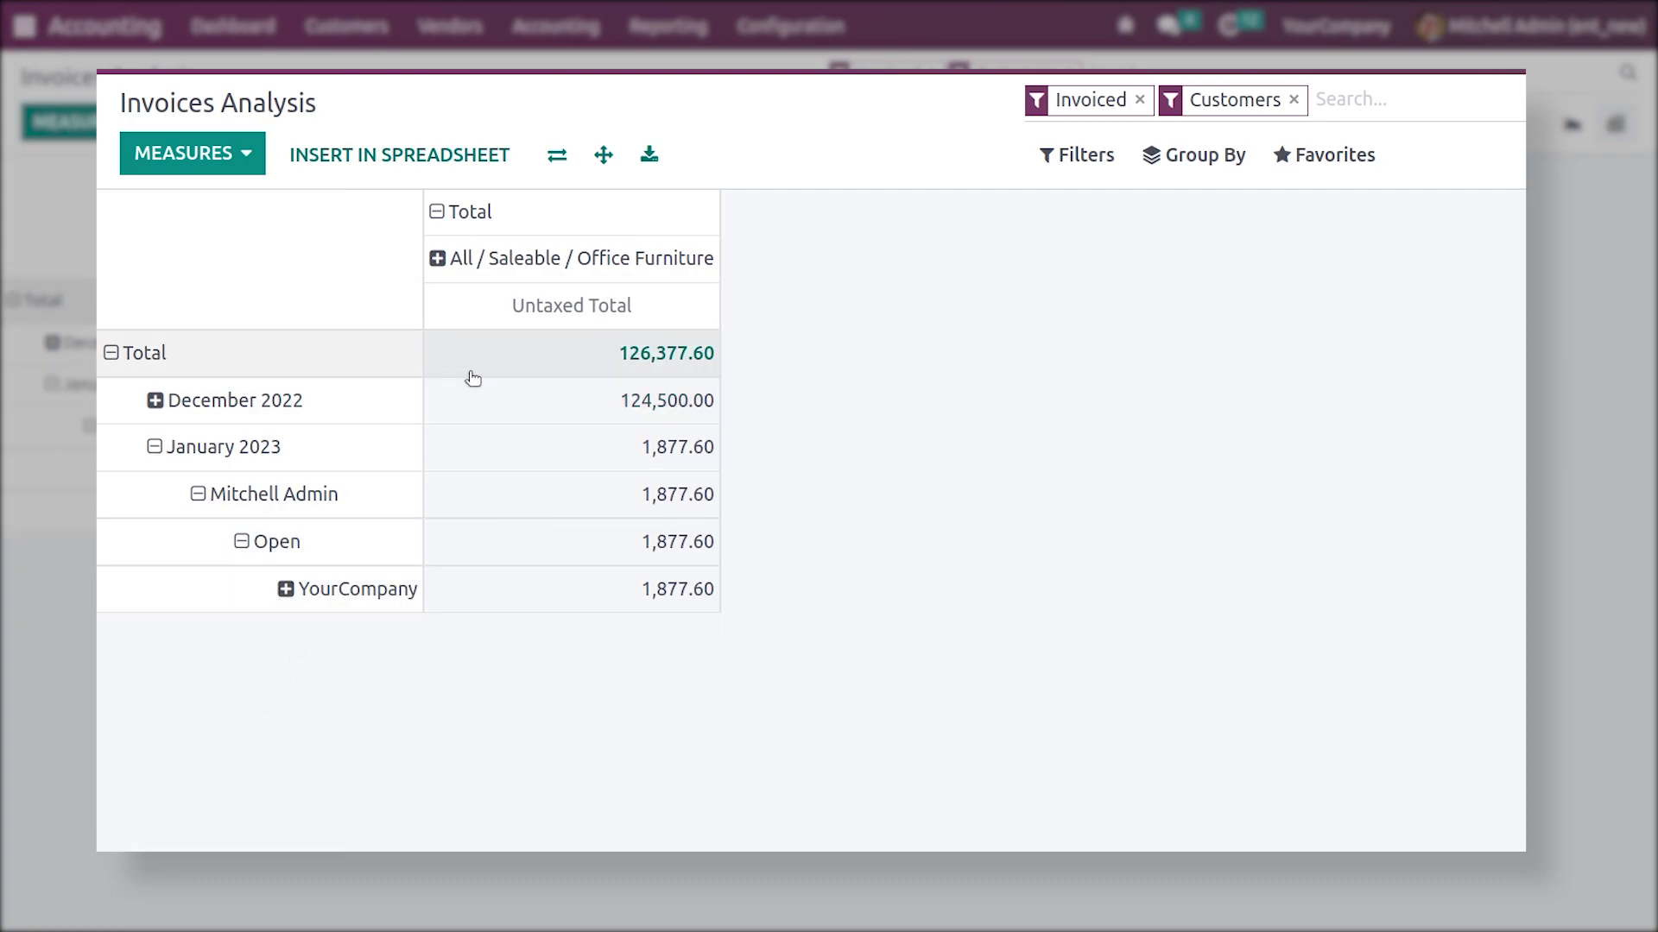
left_click(440, 261)
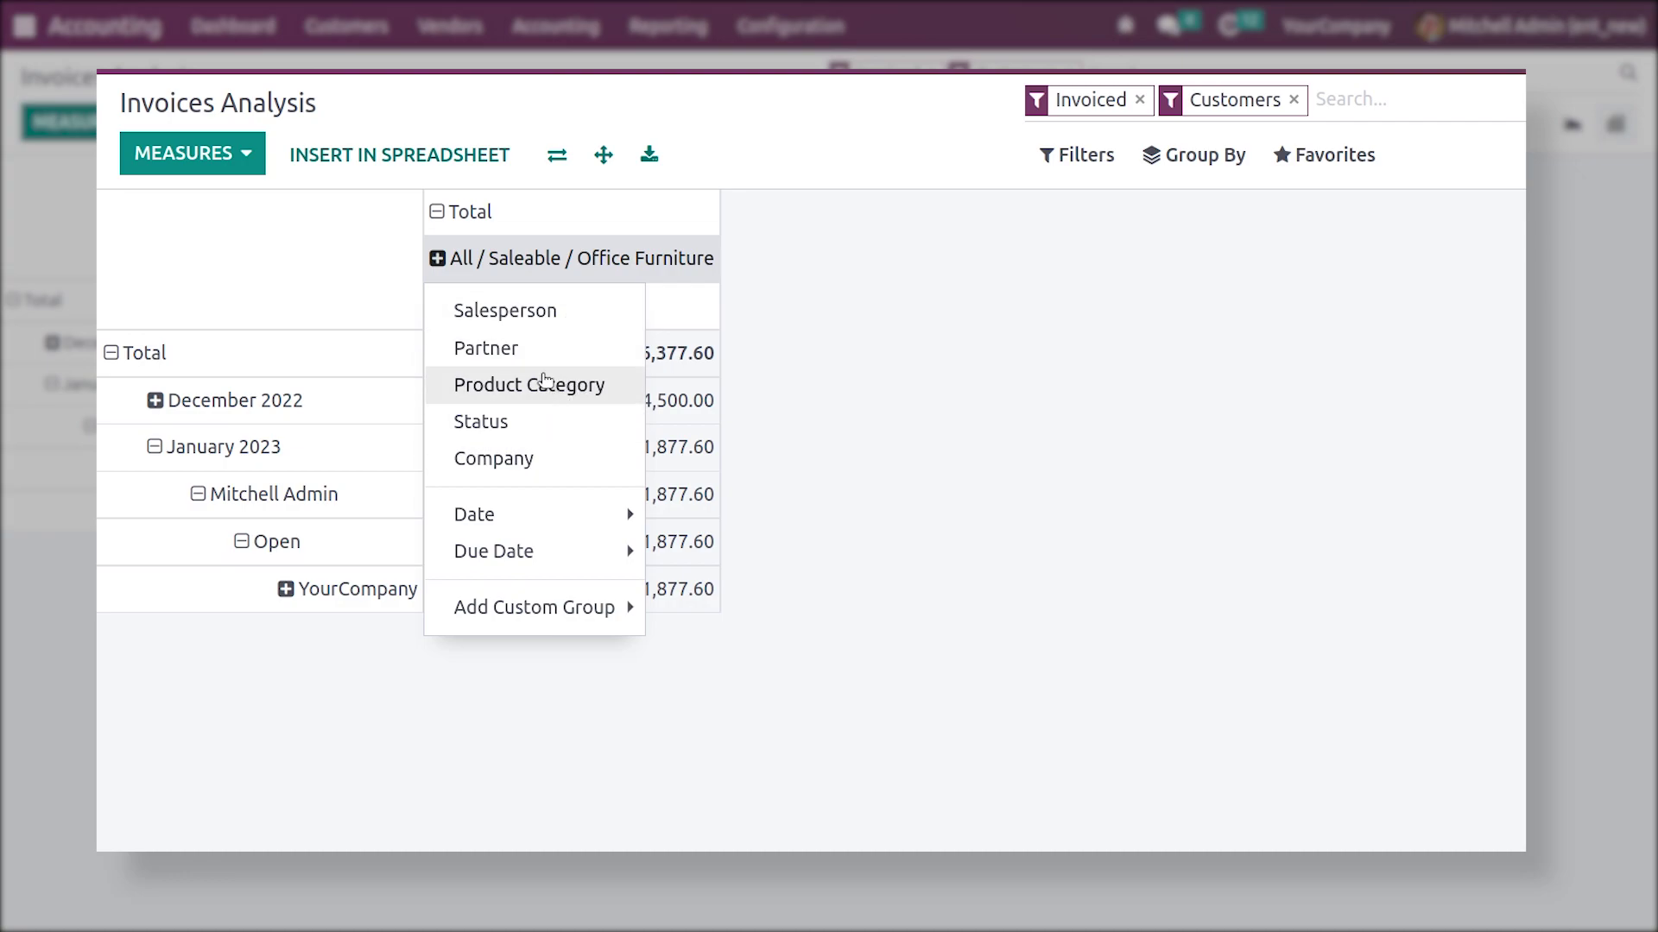
- Split Office Furniture by customer, add Count and Total measures, remove the Customers filter, return home
left_click(522, 349)
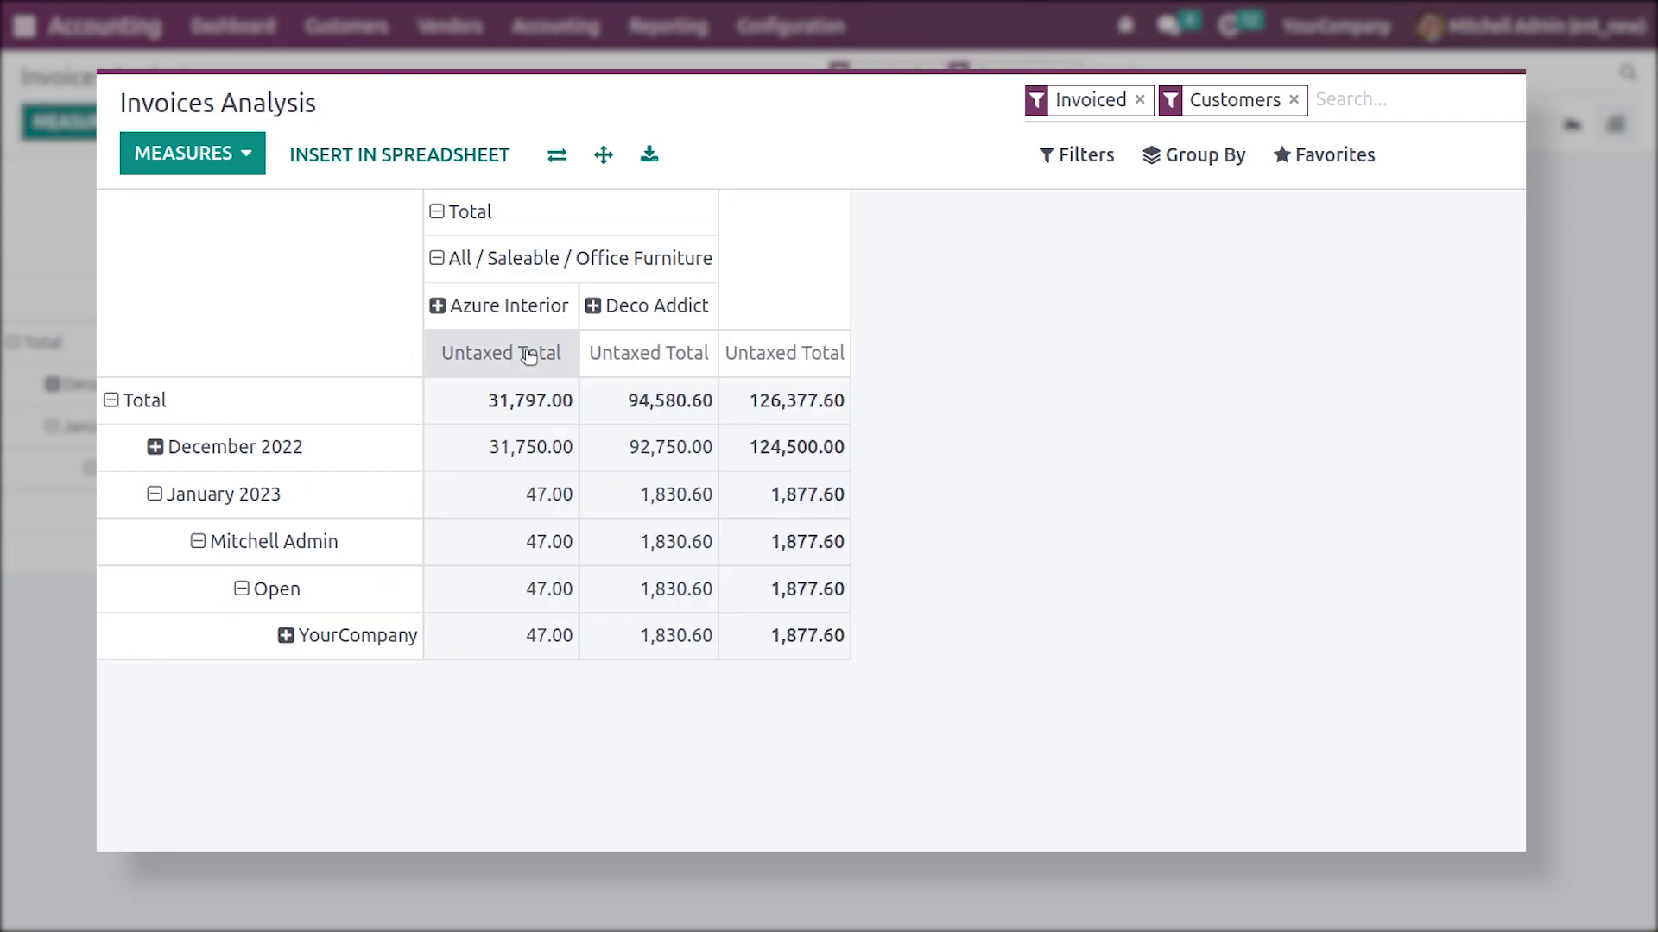
left_click(192, 155)
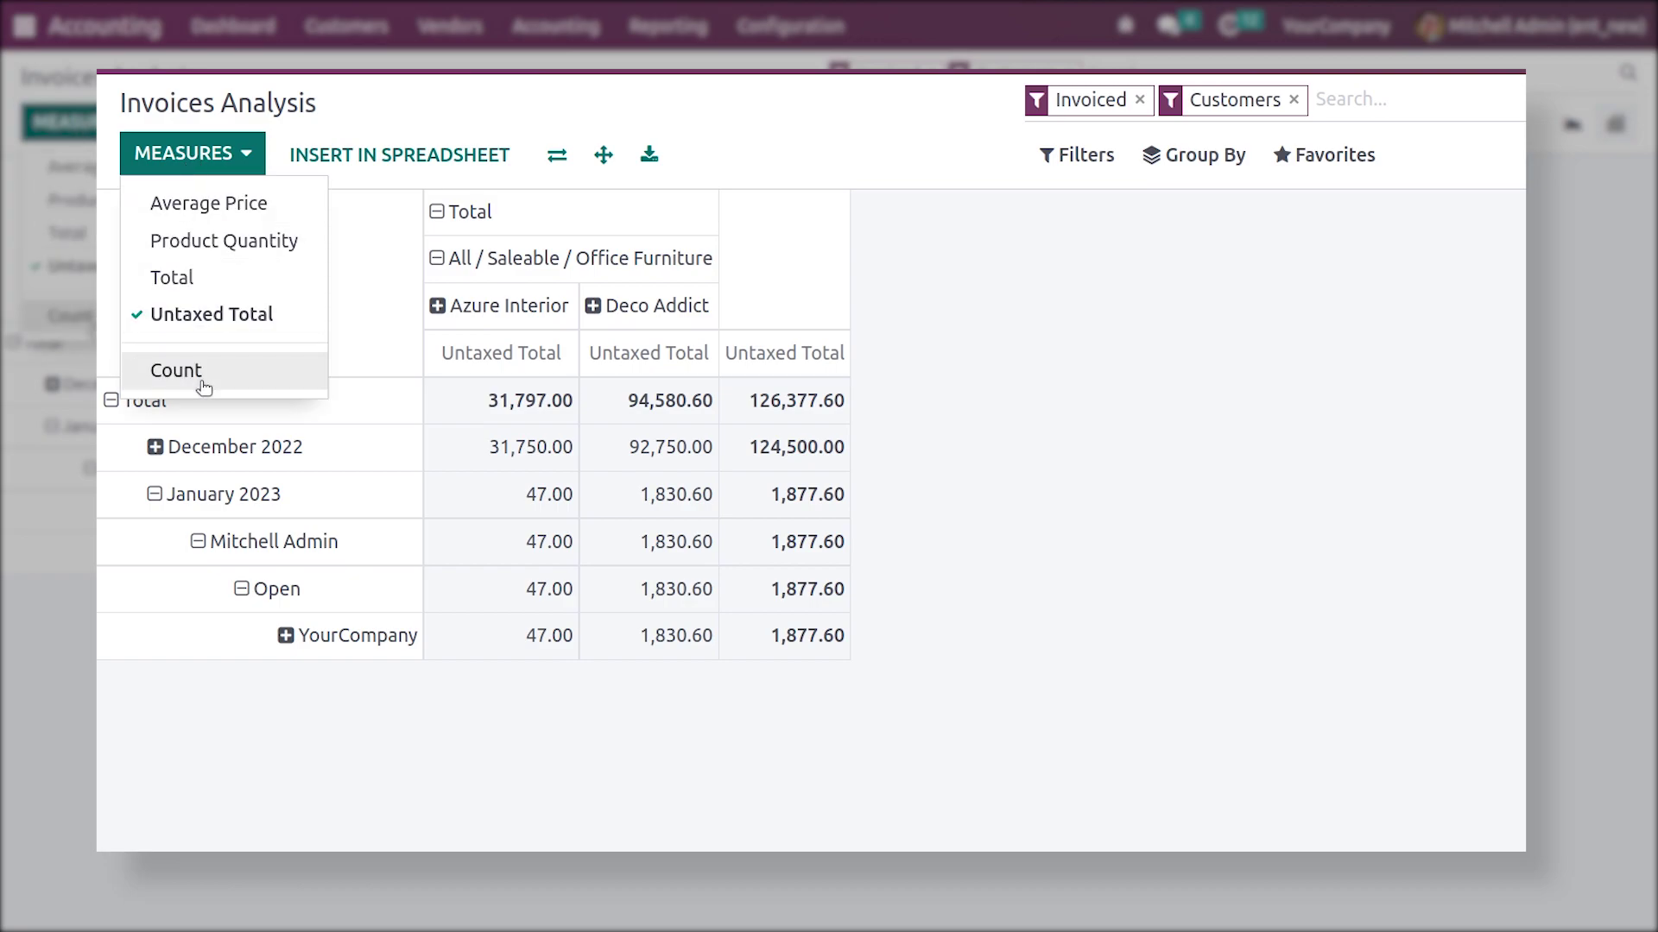
left_click(176, 370)
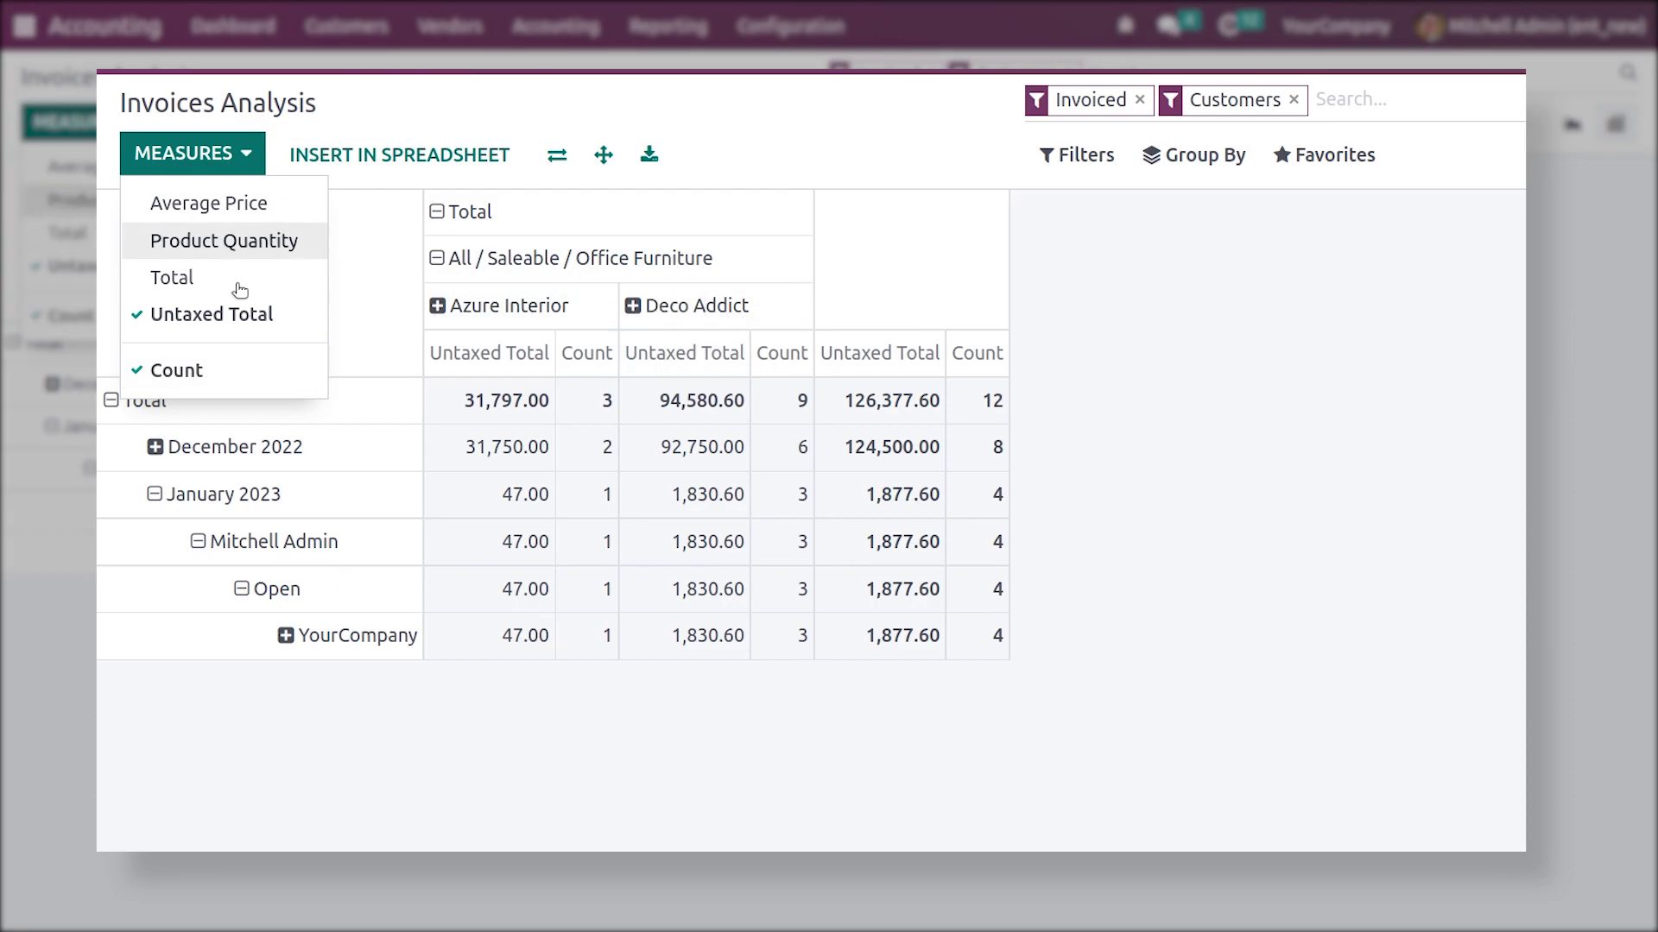
left_click(203, 284)
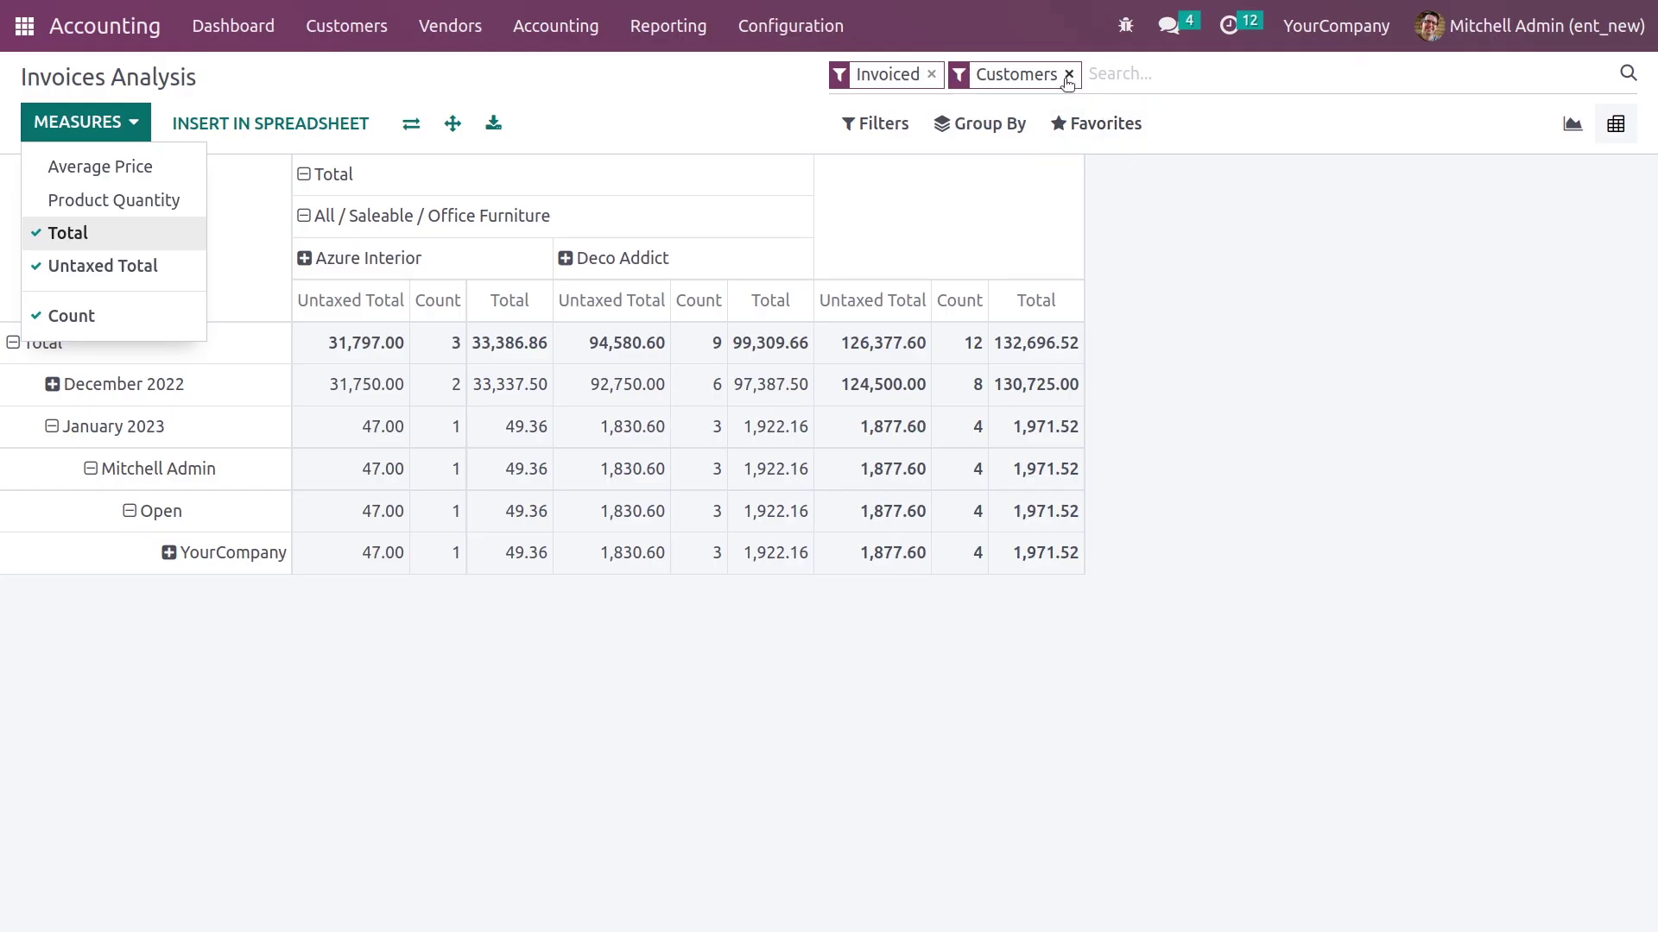
left_click(1068, 76)
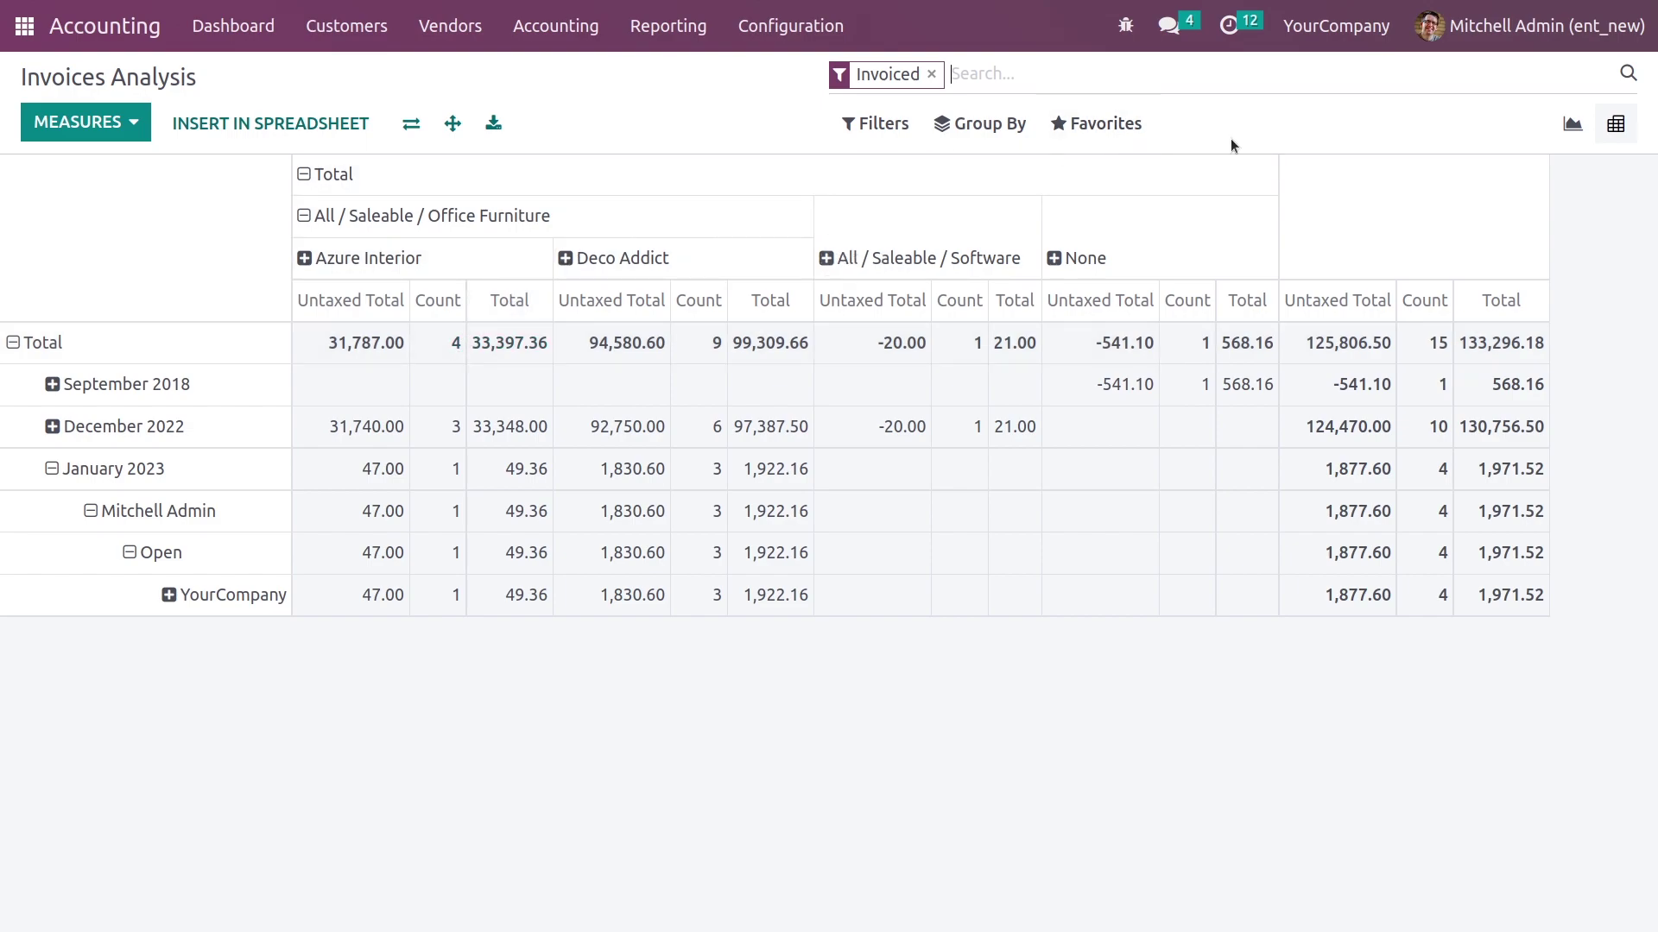
left_click(12, 24)
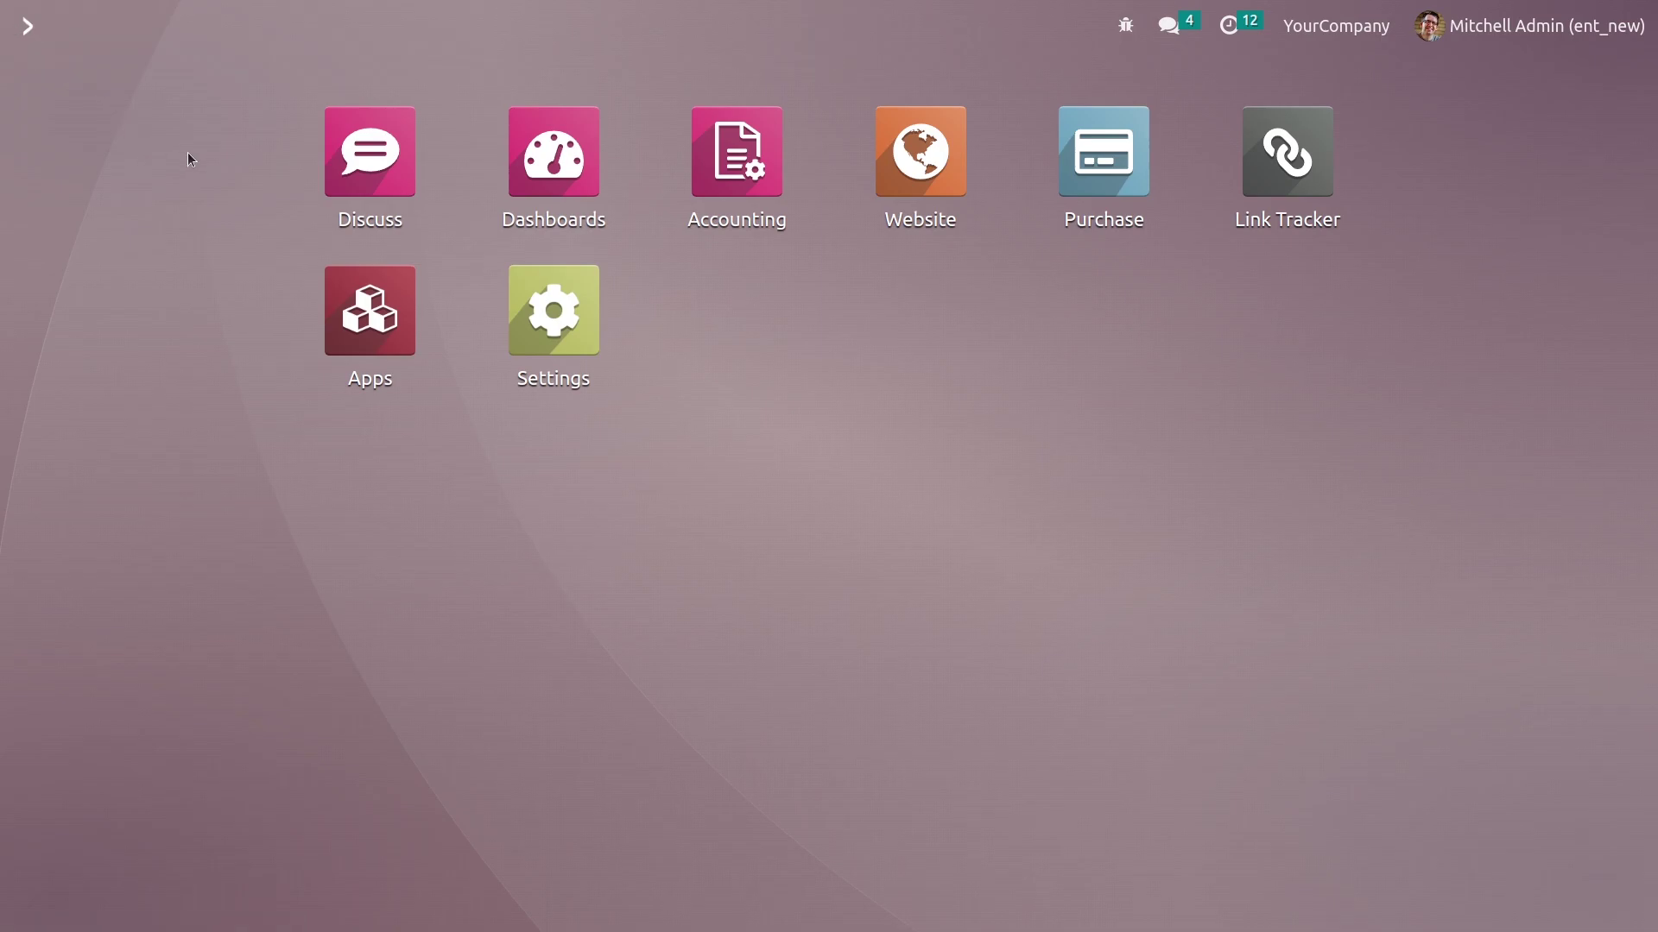